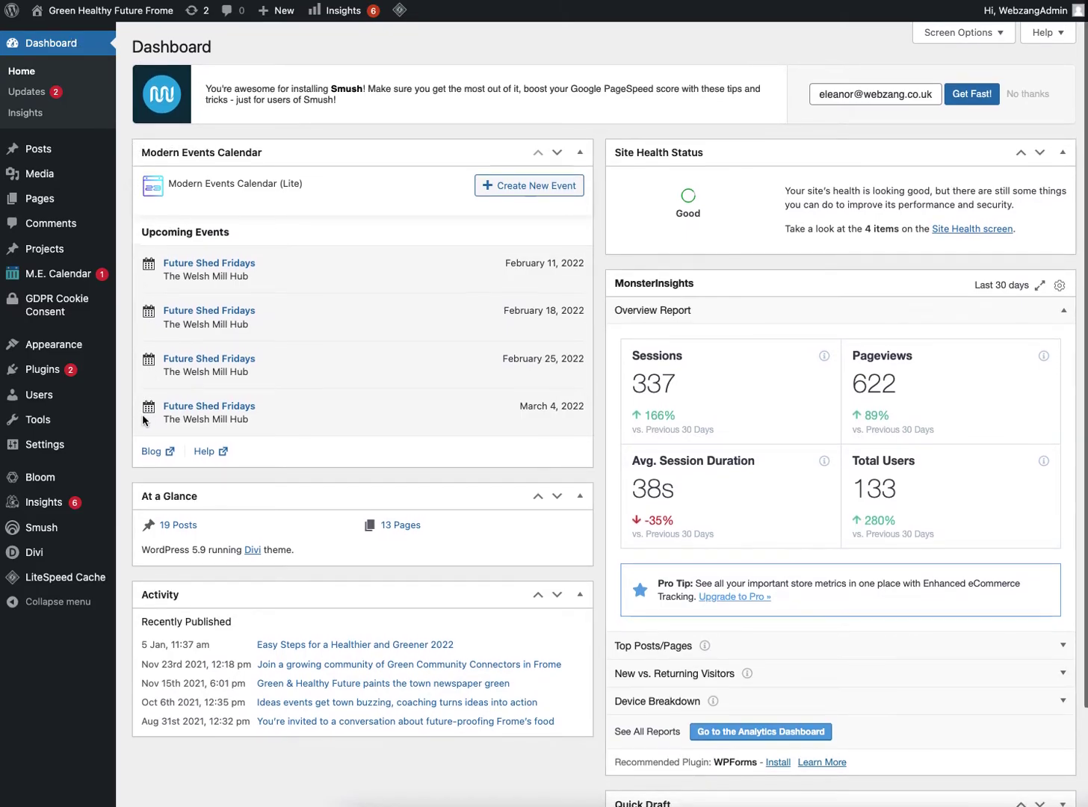
Create a new event in Modern Events Calendar with the title "dummy event 1"
{"action": "scroll", "coordinate": [311, 265], "scroll_direction": "down", "scroll_amount": 1}
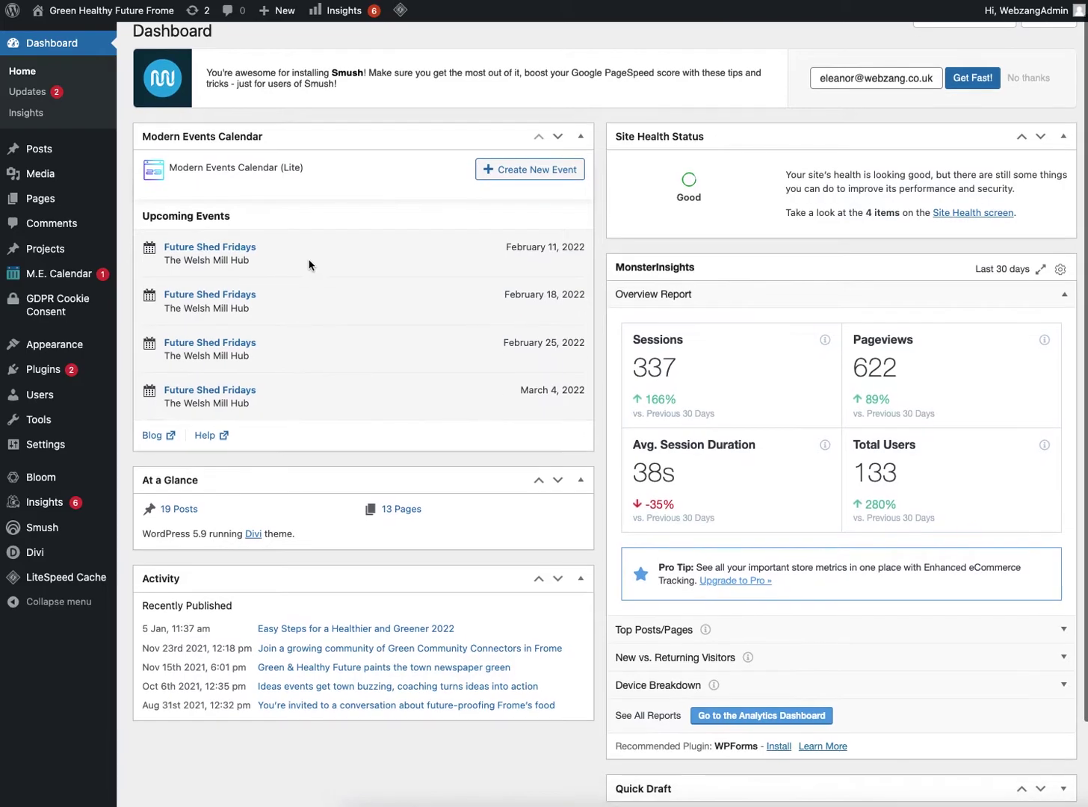
{"action": "scroll", "coordinate": [239, 237], "scroll_direction": "up", "scroll_amount": 1}
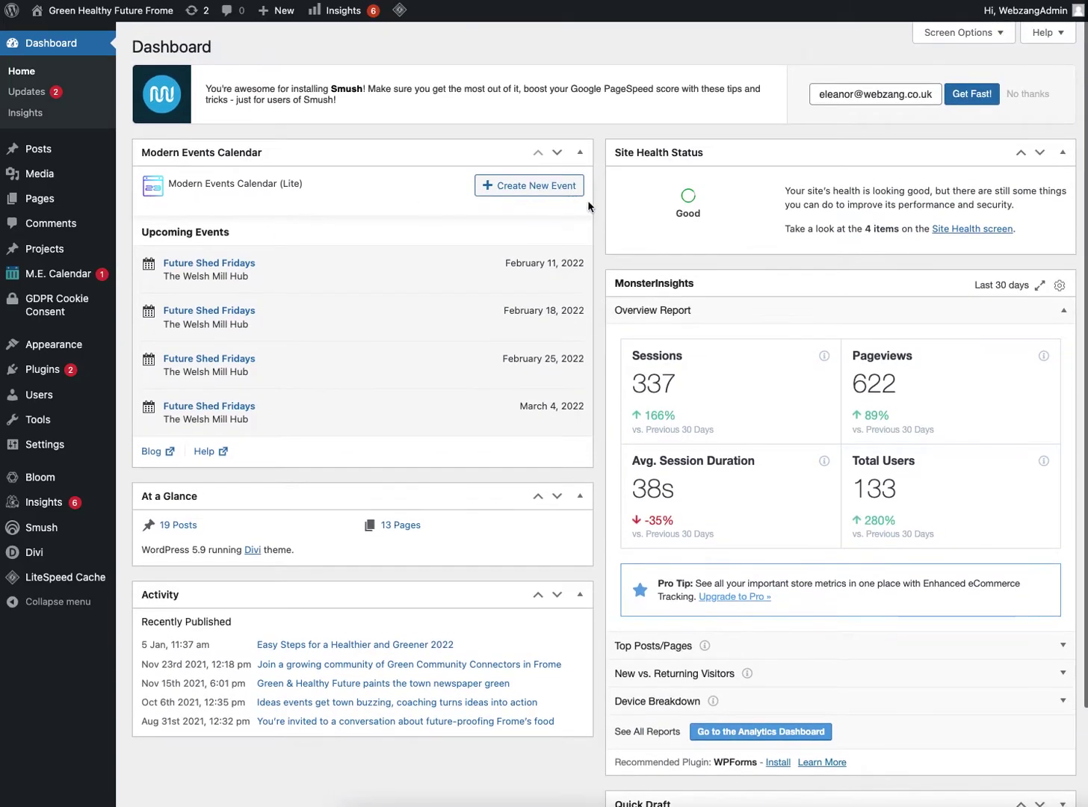
{"action": "scroll", "coordinate": [580, 202], "scroll_direction": "down", "scroll_amount": 1}
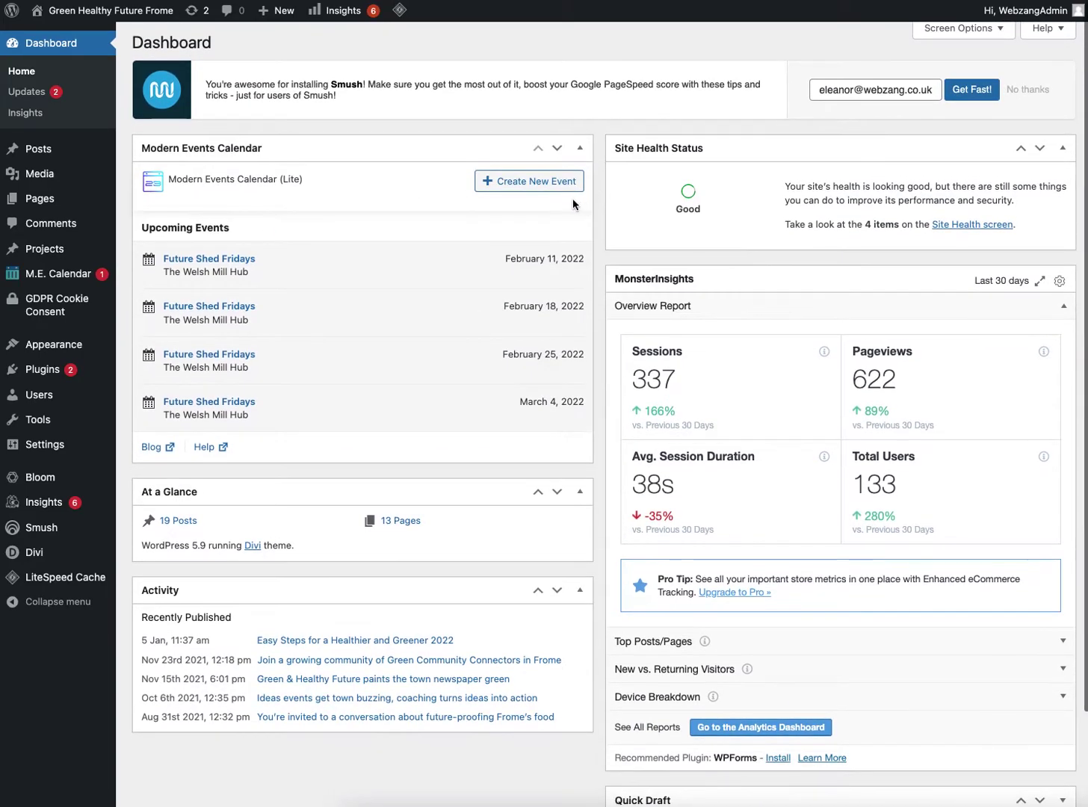
{"action": "left_click", "coordinate": [522, 187]}
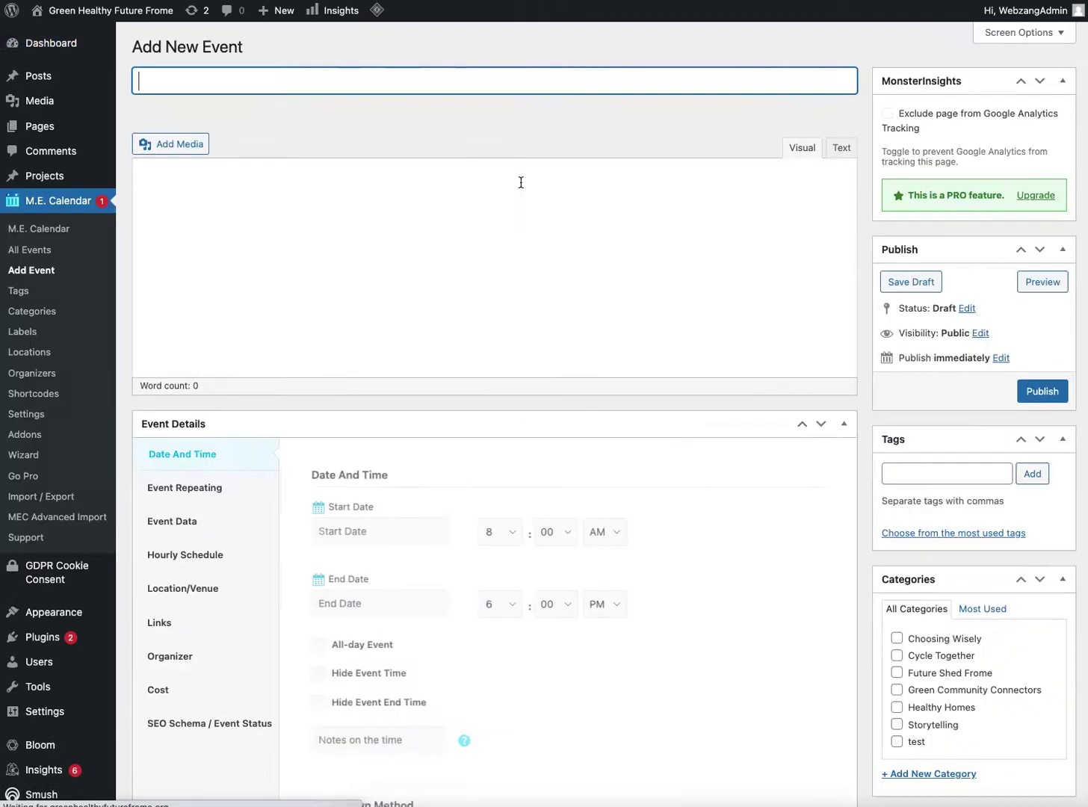
{"action": "type", "text": "du"}
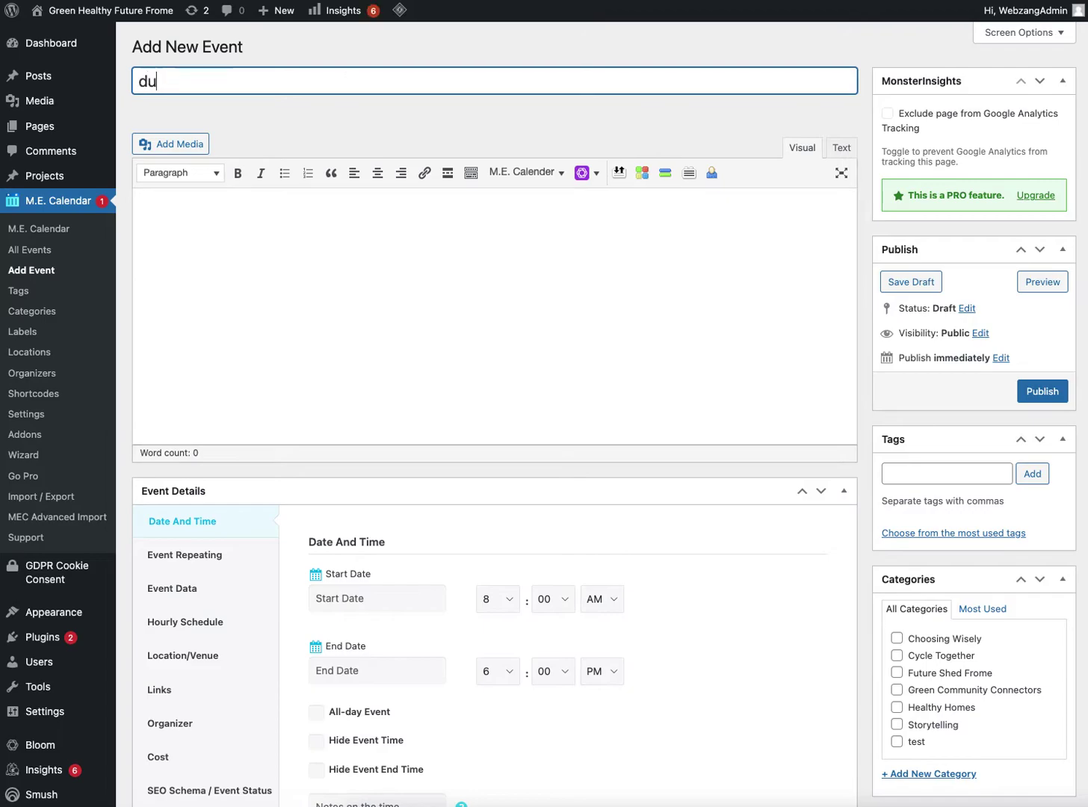
{"action": "type", "text": "mmy events"}
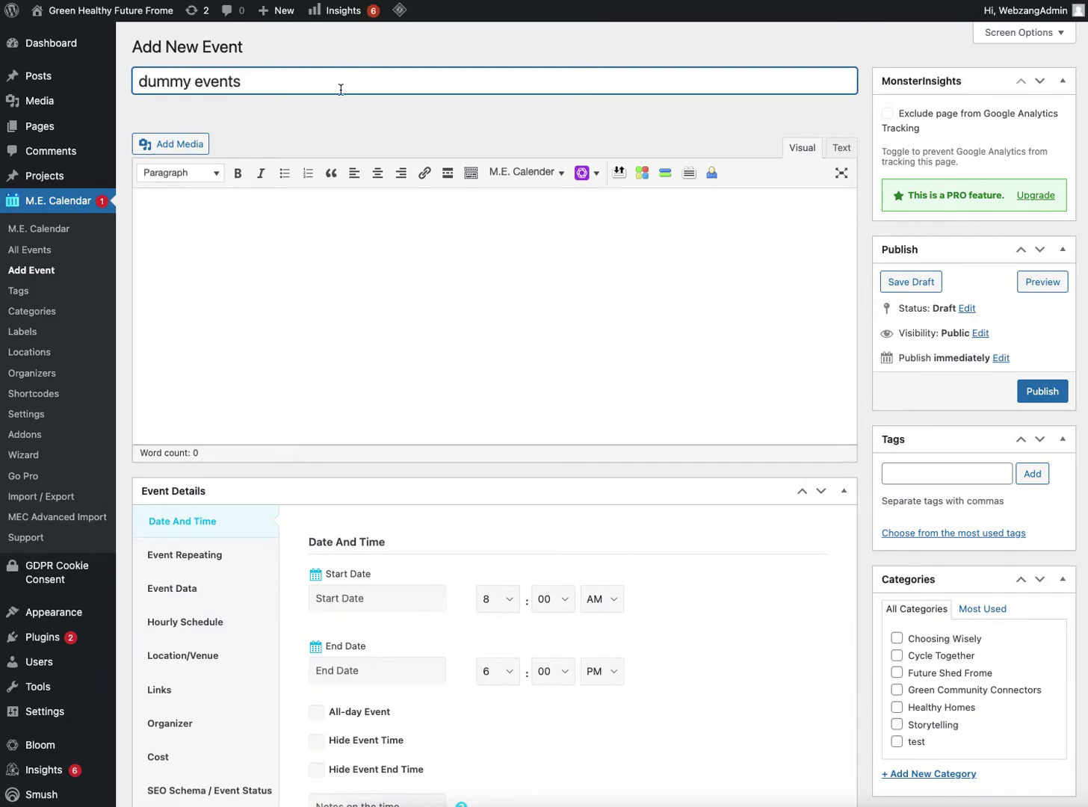
{"action": "key", "text": "BackSpace"}
{"action": "type", "text": "1"}
Fill the event description with the placeholder lines "djbnlnkl l" and "dbvhdbfvkjdfbkj"
{"action": "left_click", "coordinate": [300, 214]}
{"action": "type", "text": "djbnlnkl l  "}
{"action": "type", "text": "dbvhdbfvkjdfbk"}
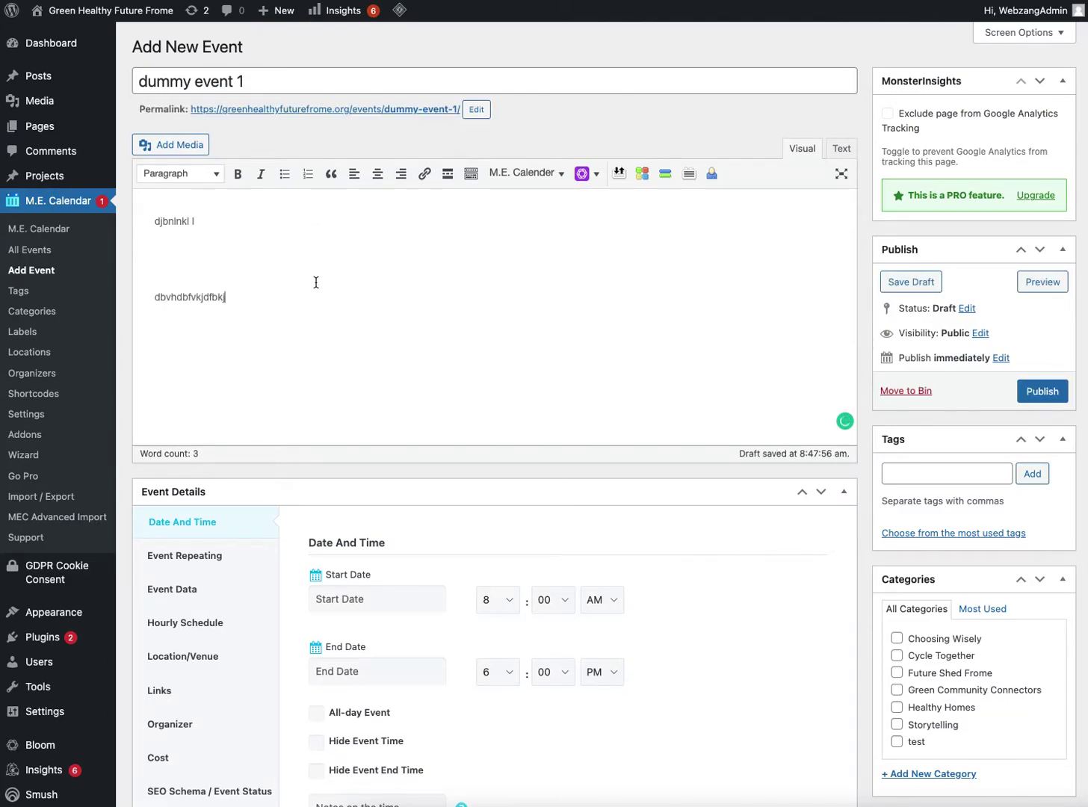
Set the event's start to 28-02-2022 at 5:00 PM
{"action": "scroll", "coordinate": [316, 281], "scroll_direction": "down", "scroll_amount": 3}
{"action": "scroll", "coordinate": [318, 280], "scroll_direction": "down", "scroll_amount": 1}
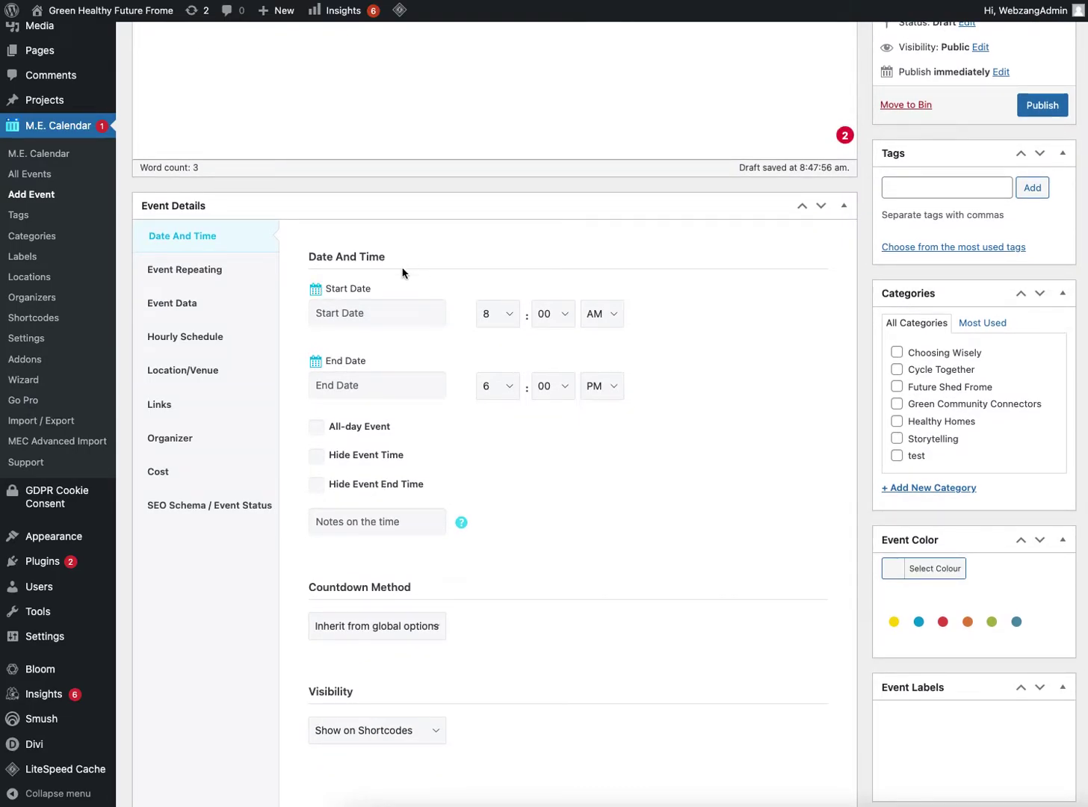
{"action": "left_click", "coordinate": [404, 313]}
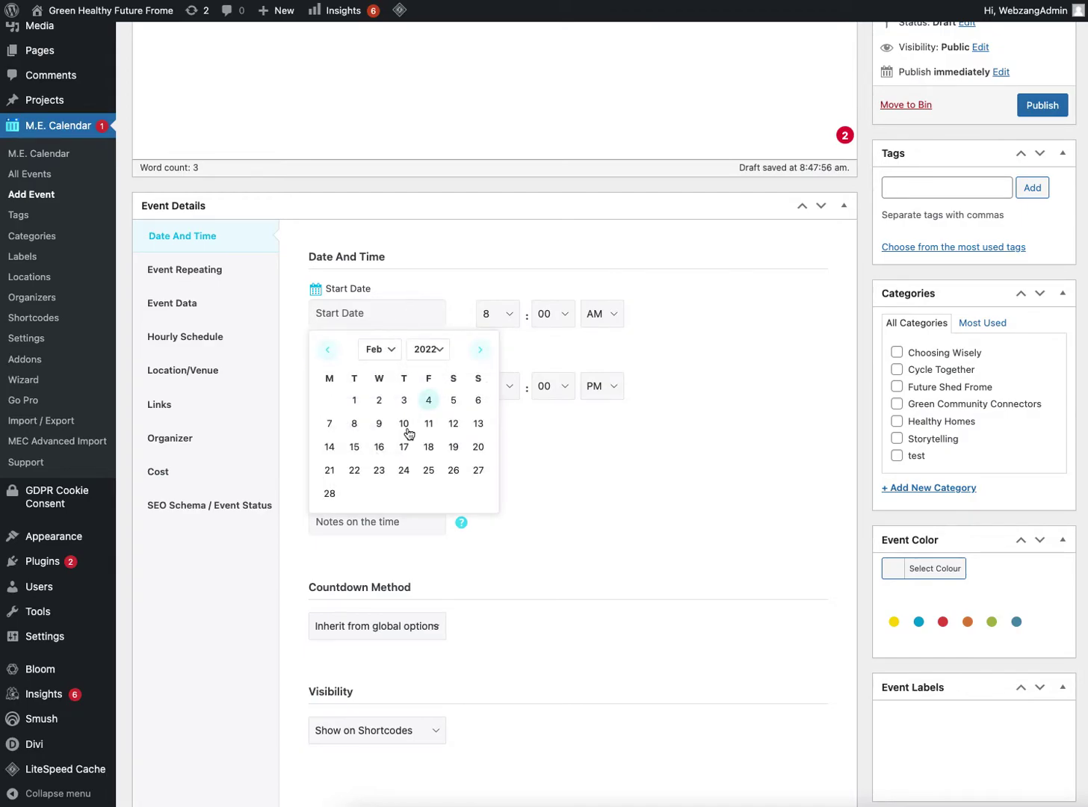
{"action": "left_click", "coordinate": [331, 495]}
{"action": "left_click", "coordinate": [497, 314]}
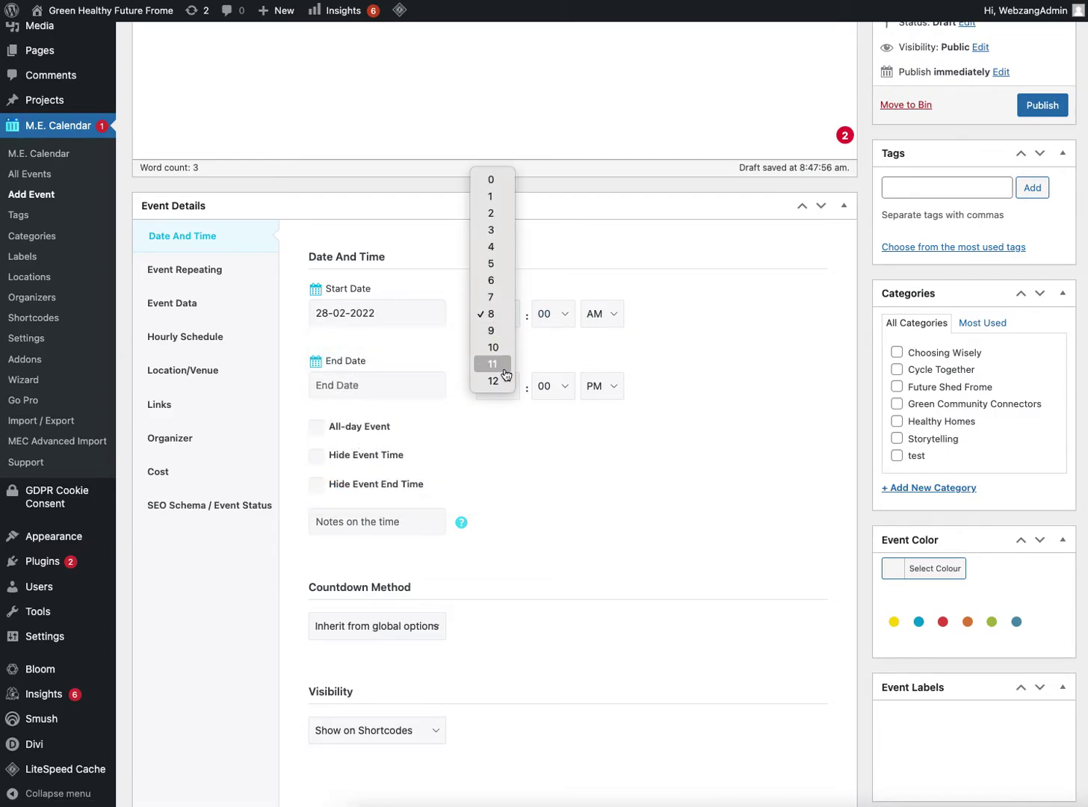
{"action": "left_click", "coordinate": [492, 262]}
{"action": "left_click", "coordinate": [602, 315]}
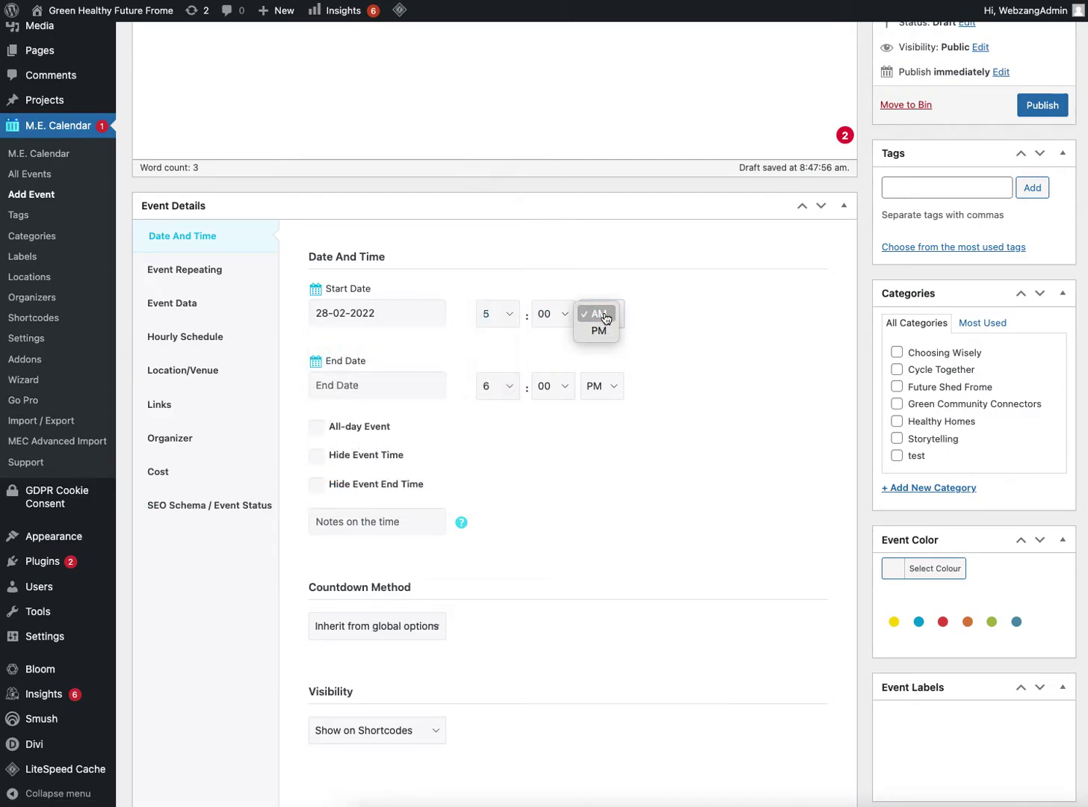
{"action": "left_click", "coordinate": [607, 335]}
Review the remaining date and time options, then the event's repeating, data and hourly schedule settings
{"action": "scroll", "coordinate": [448, 472], "scroll_direction": "up", "scroll_amount": 1}
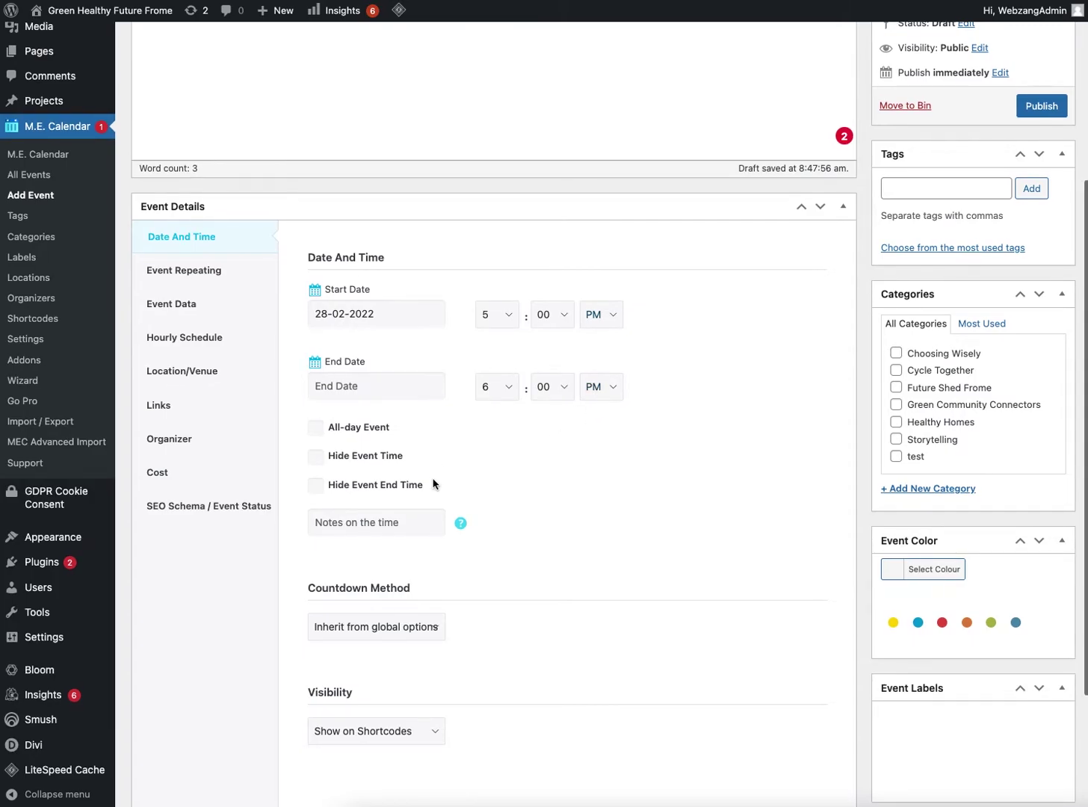
{"action": "scroll", "coordinate": [416, 452], "scroll_direction": "down", "scroll_amount": 1}
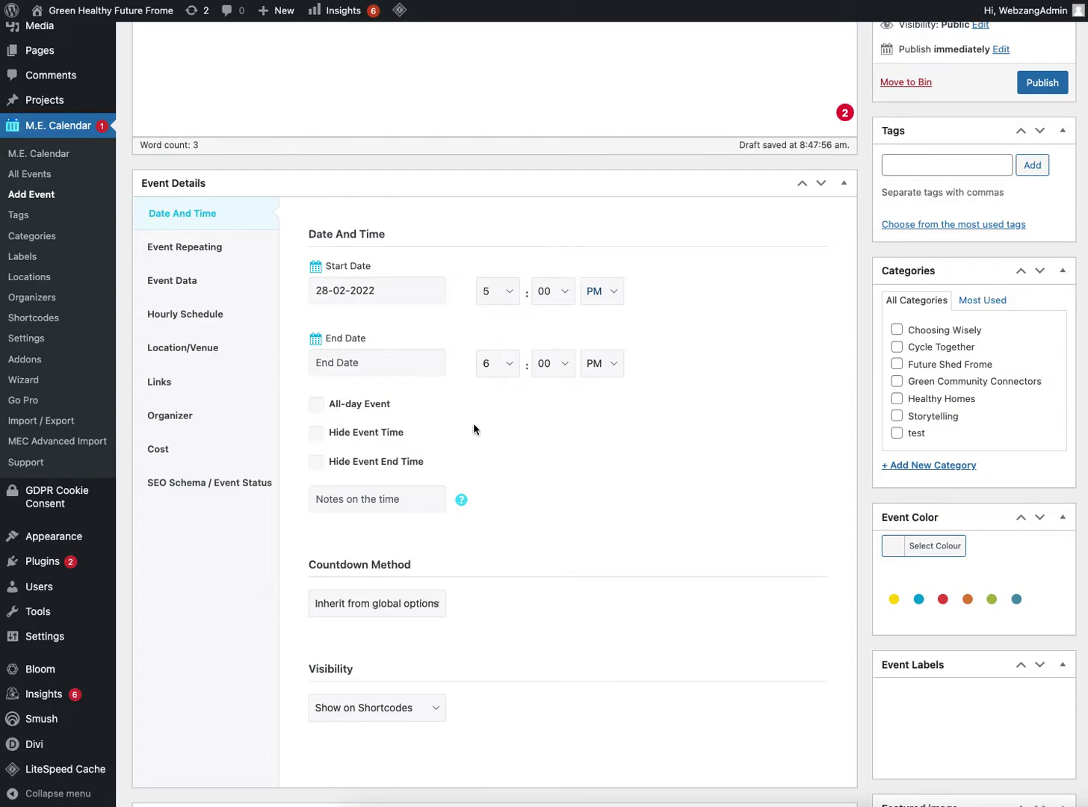
{"action": "scroll", "coordinate": [473, 424], "scroll_direction": "down", "scroll_amount": 2}
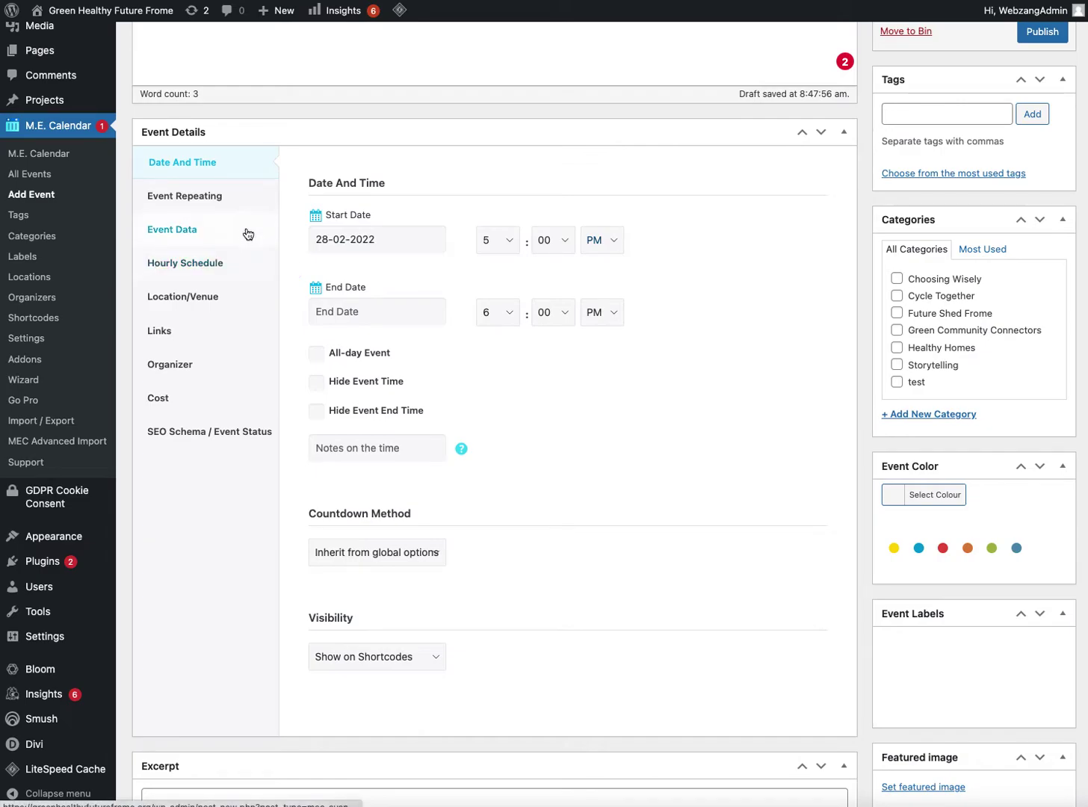
{"action": "left_click", "coordinate": [195, 203]}
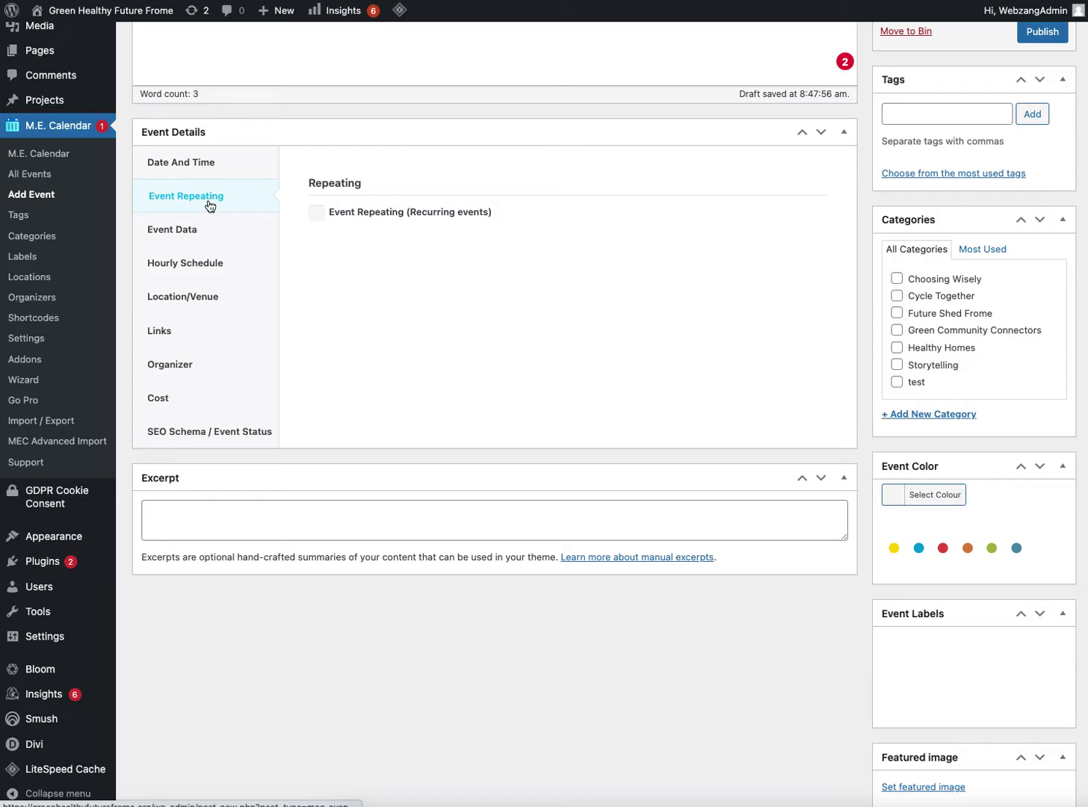
{"action": "scroll", "coordinate": [201, 214], "scroll_direction": "down", "scroll_amount": 1}
{"action": "left_click", "coordinate": [186, 223]}
{"action": "left_click", "coordinate": [189, 249]}
Add The Welsh Mill Hub under the event's other locations
{"action": "left_click", "coordinate": [187, 284]}
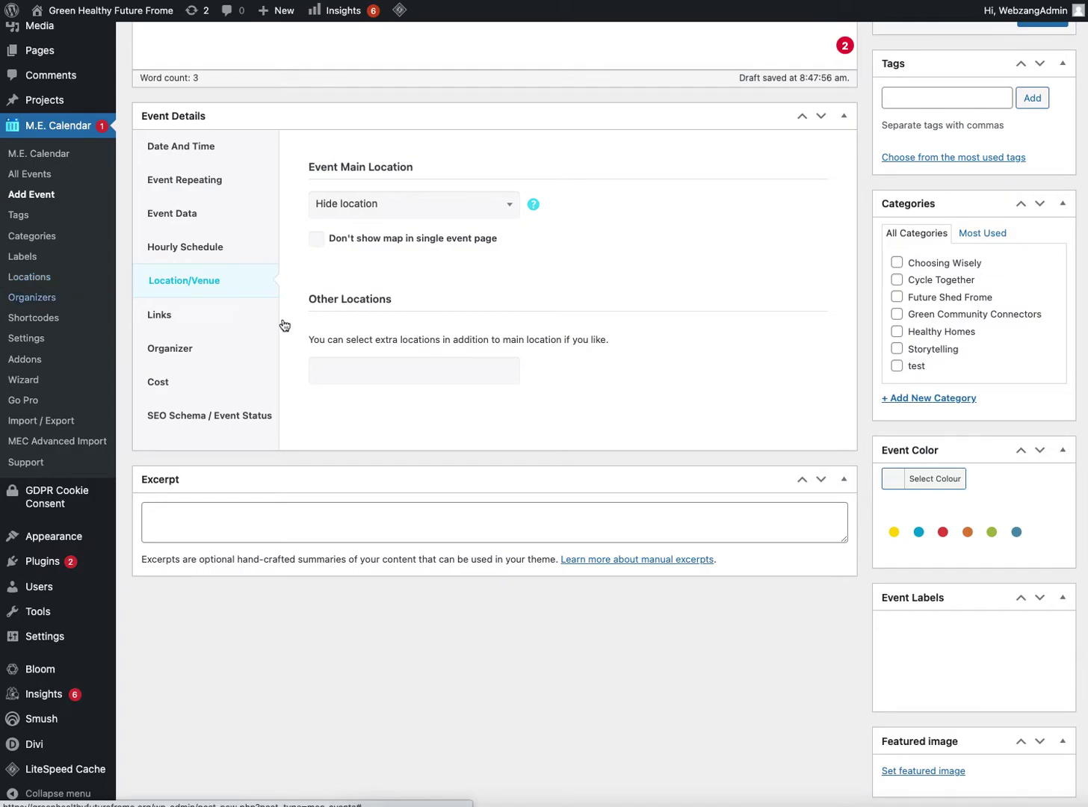
{"action": "left_click", "coordinate": [375, 372]}
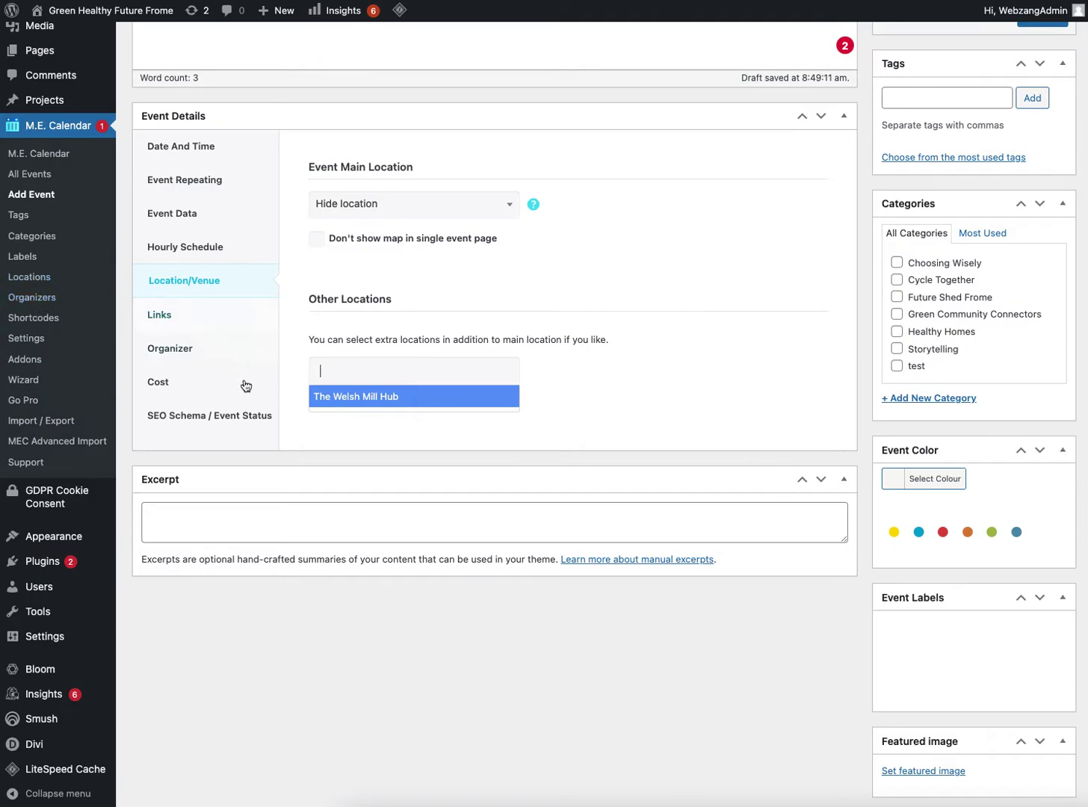
{"action": "left_click", "coordinate": [405, 396]}
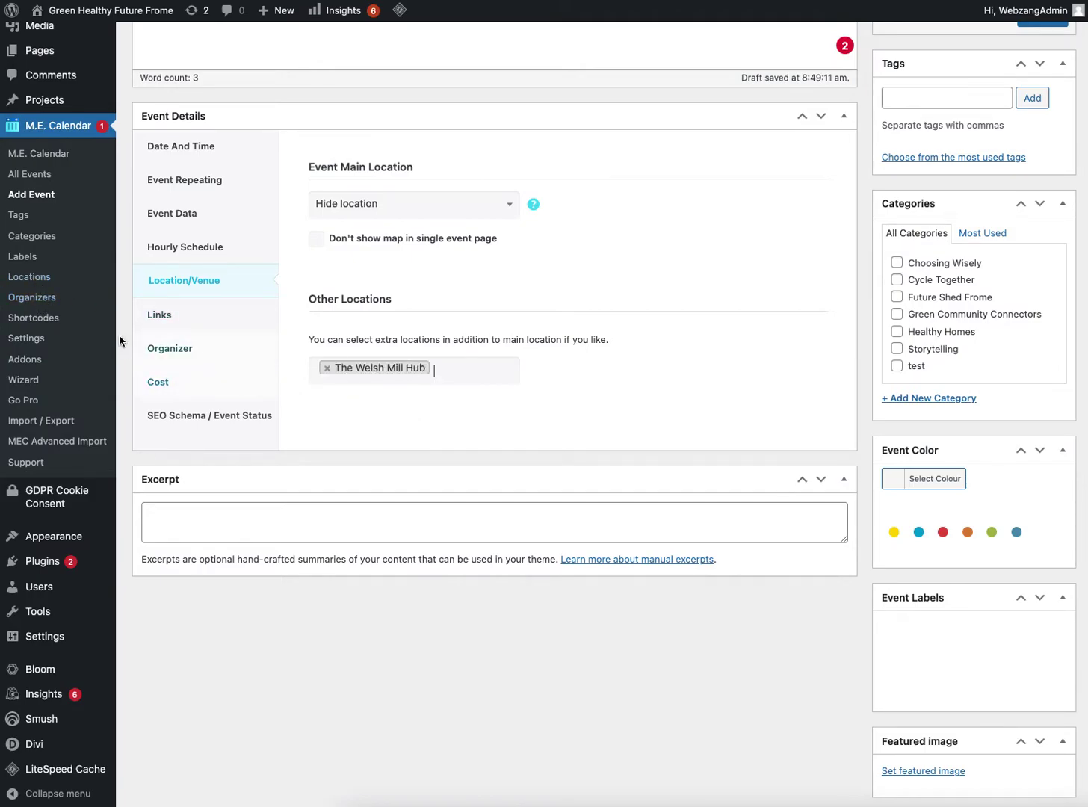
Review the event's link, organizer, cost and SEO status settings
{"action": "left_click", "coordinate": [164, 318]}
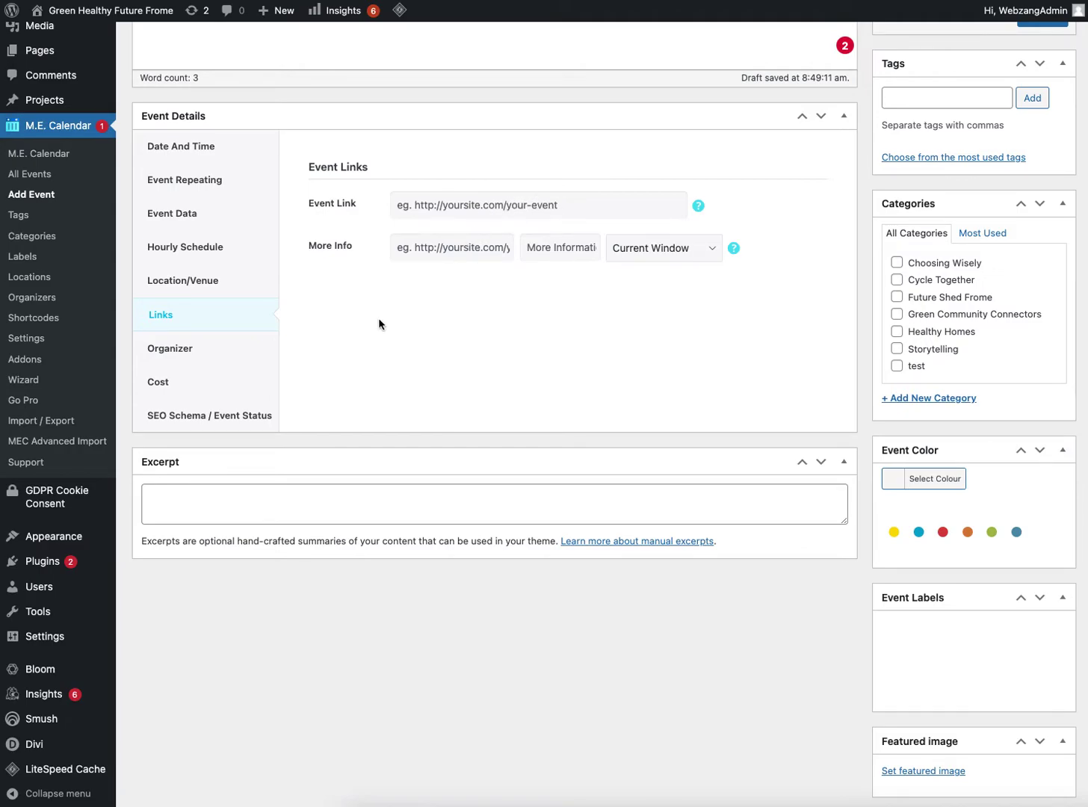
{"action": "left_click", "coordinate": [187, 351]}
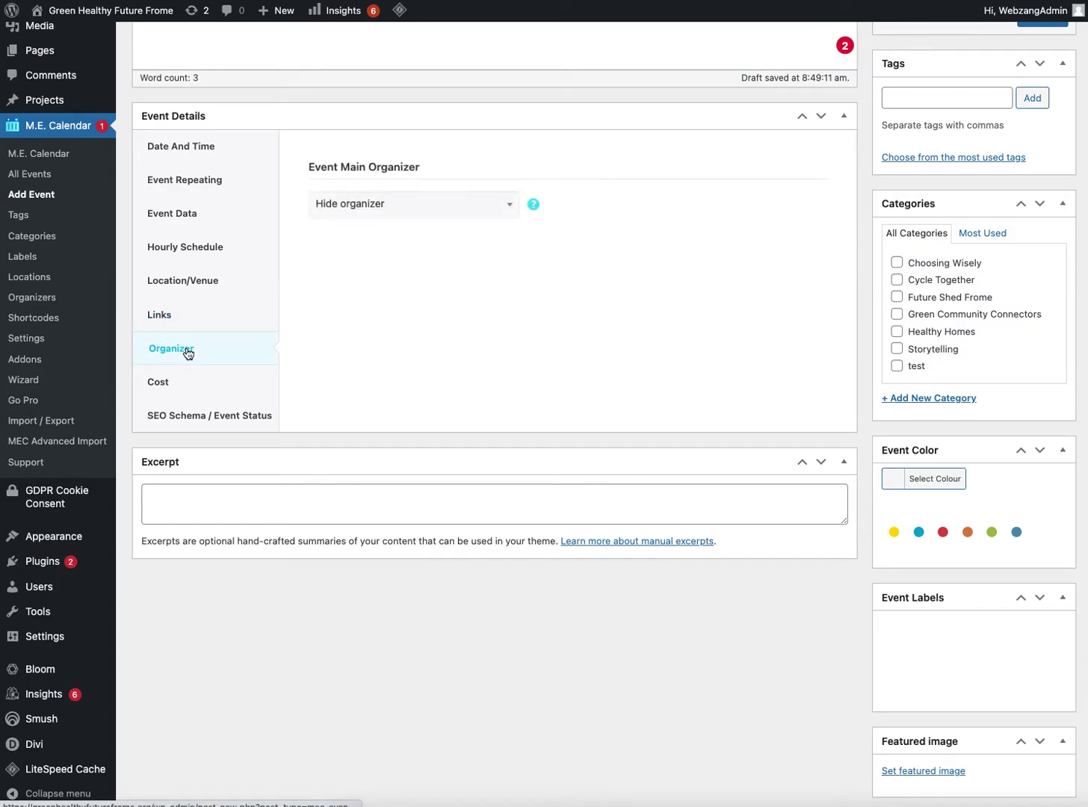
{"action": "left_click", "coordinate": [483, 213]}
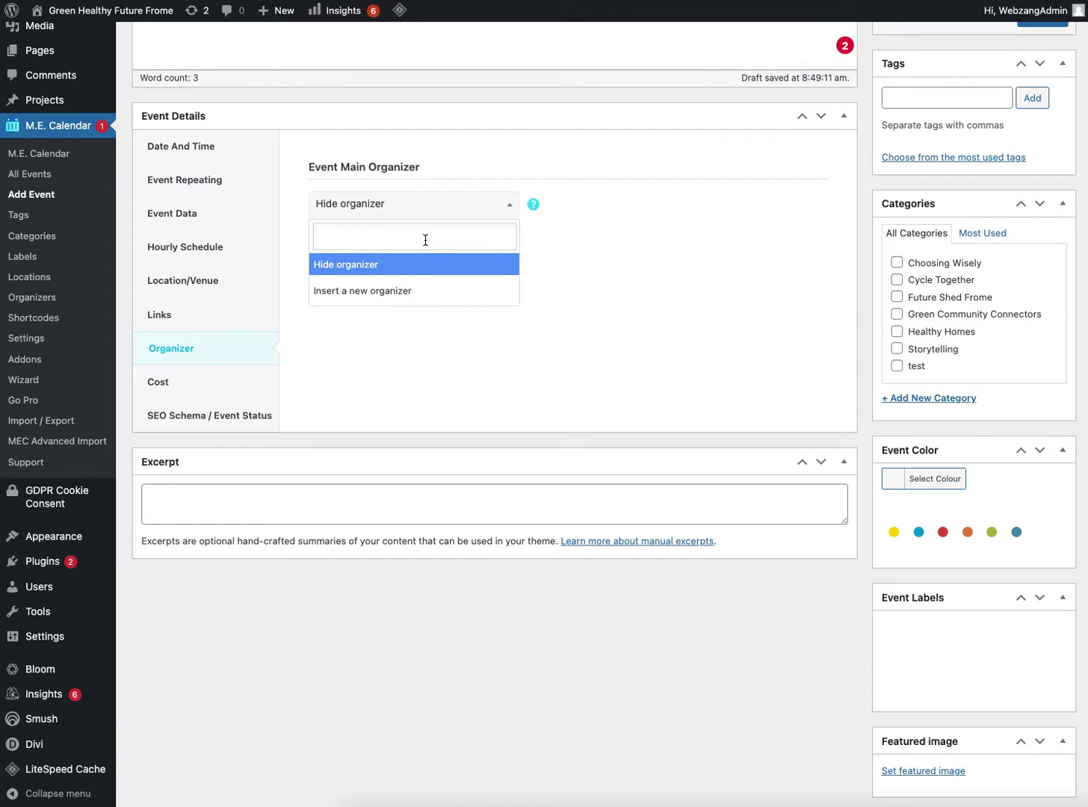
{"action": "scroll", "coordinate": [425, 240], "scroll_direction": "down", "scroll_amount": 1}
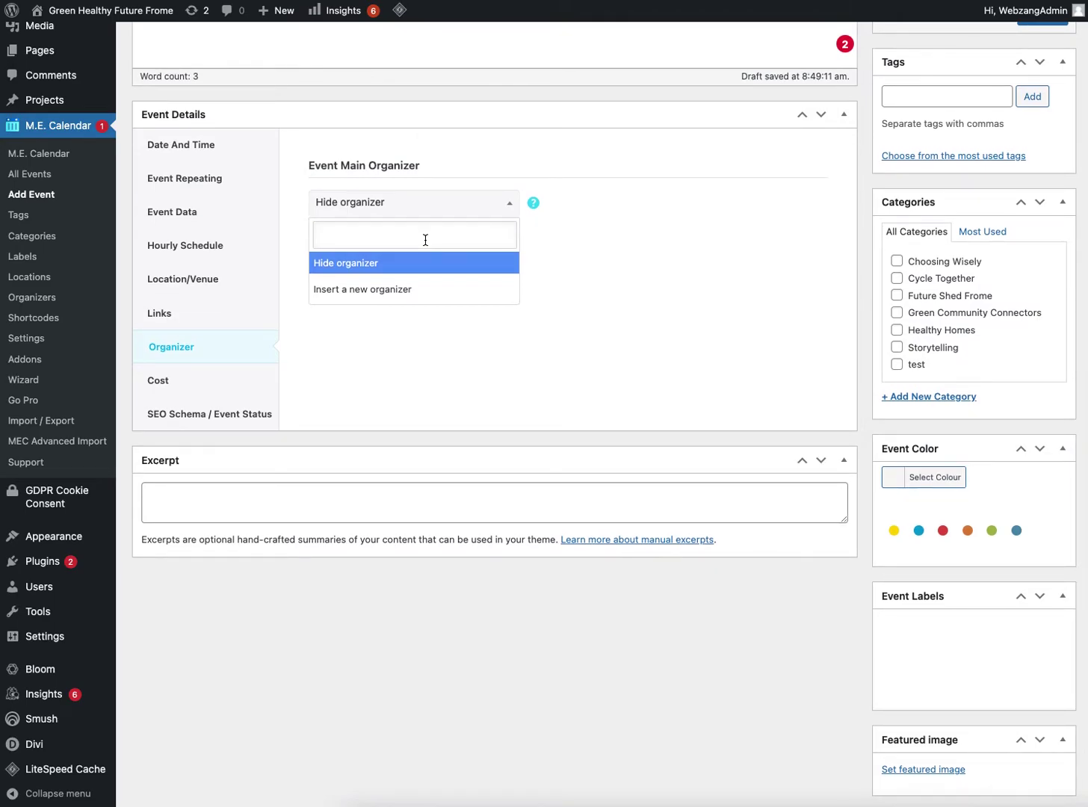
{"action": "left_click", "coordinate": [183, 393]}
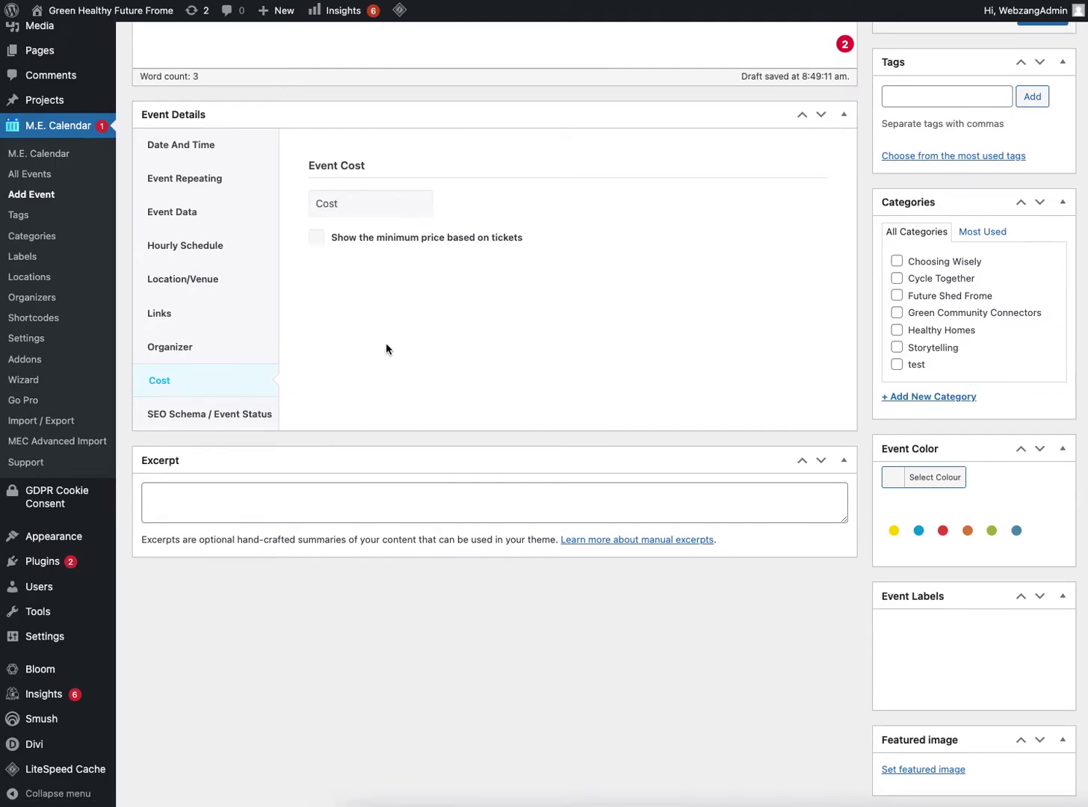
{"action": "scroll", "coordinate": [371, 331], "scroll_direction": "down", "scroll_amount": 1}
{"action": "scroll", "coordinate": [371, 331], "scroll_direction": "up", "scroll_amount": 1}
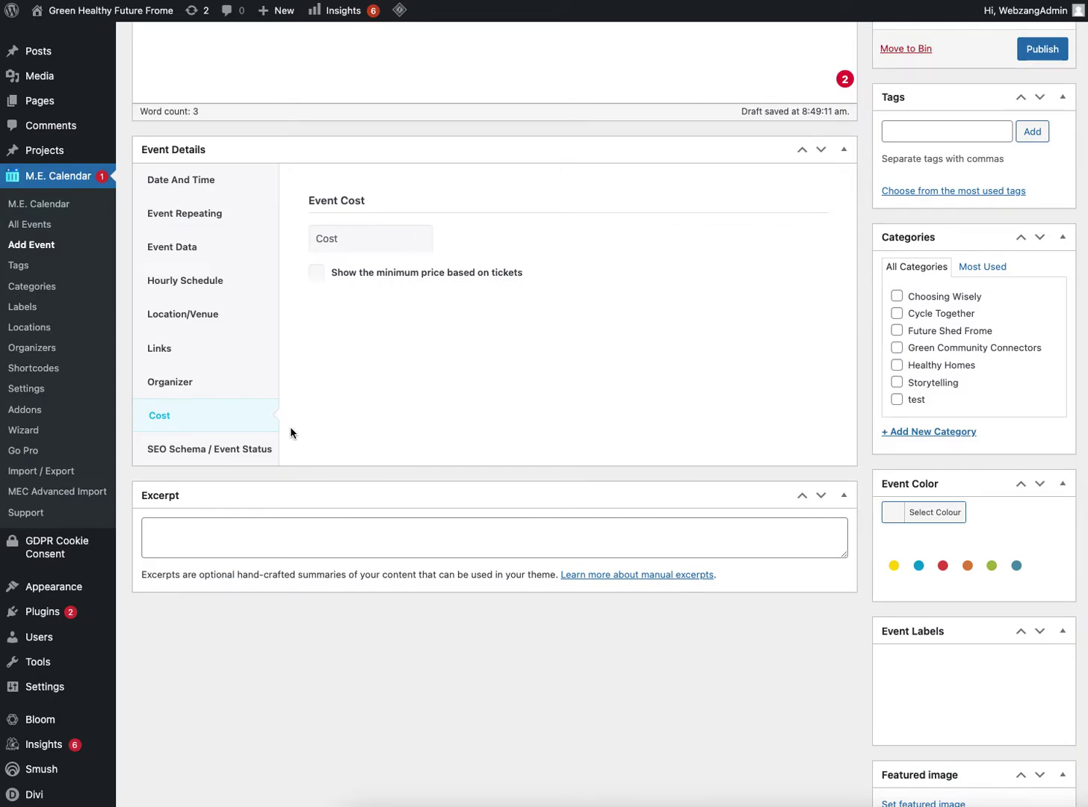
{"action": "left_click", "coordinate": [223, 450]}
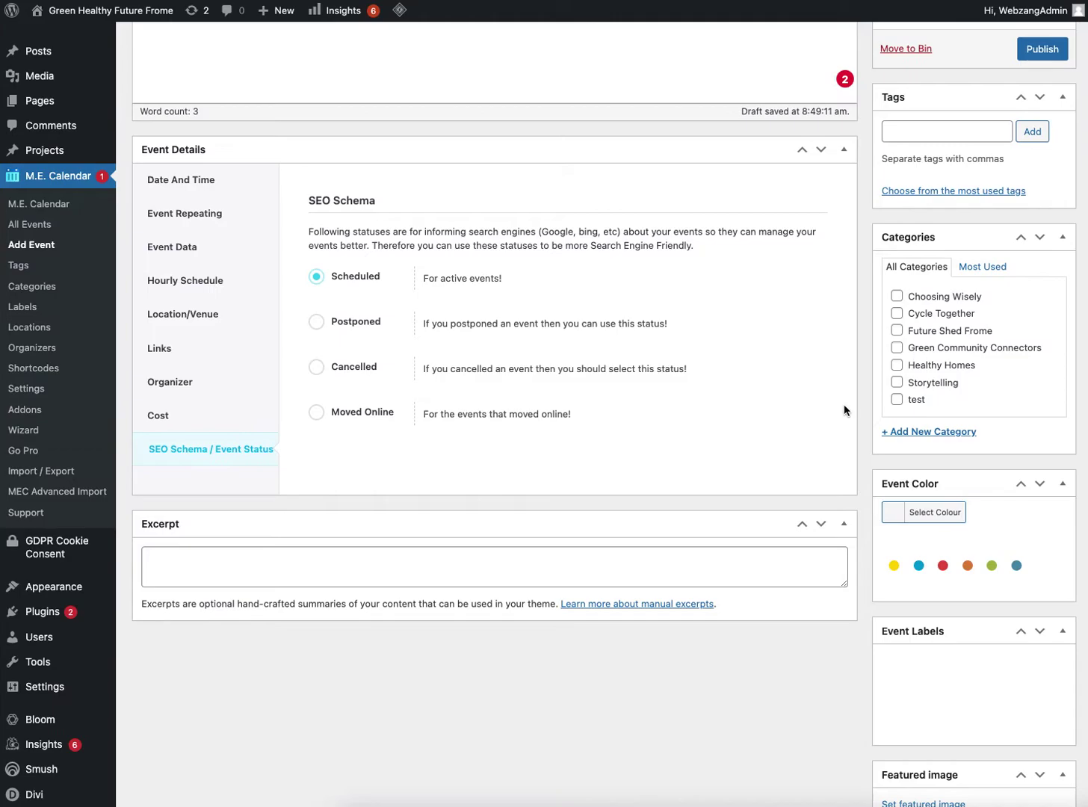
Assign the event to the Choosing Wisely category
{"action": "scroll", "coordinate": [1000, 309], "scroll_direction": "up", "scroll_amount": 1}
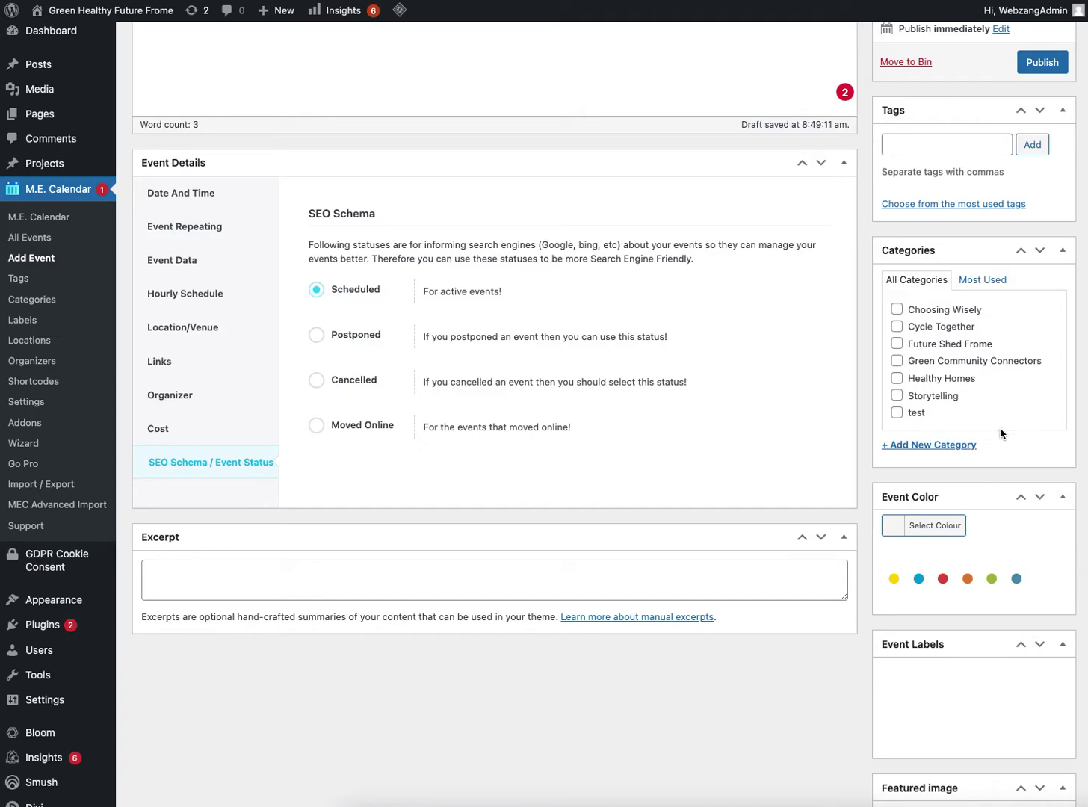
{"action": "left_click", "coordinate": [897, 309]}
{"action": "scroll", "coordinate": [1038, 396], "scroll_direction": "up", "scroll_amount": 1}
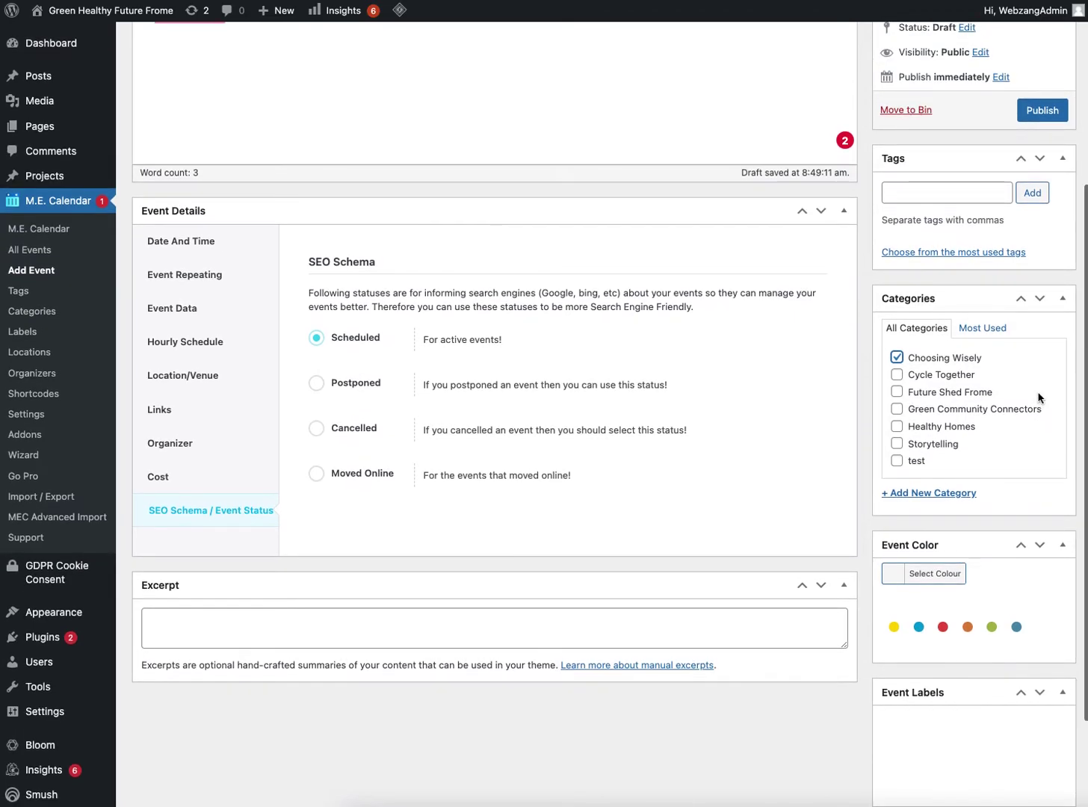
Set the event colour to the preset green
{"action": "scroll", "coordinate": [1038, 394], "scroll_direction": "down", "scroll_amount": 4}
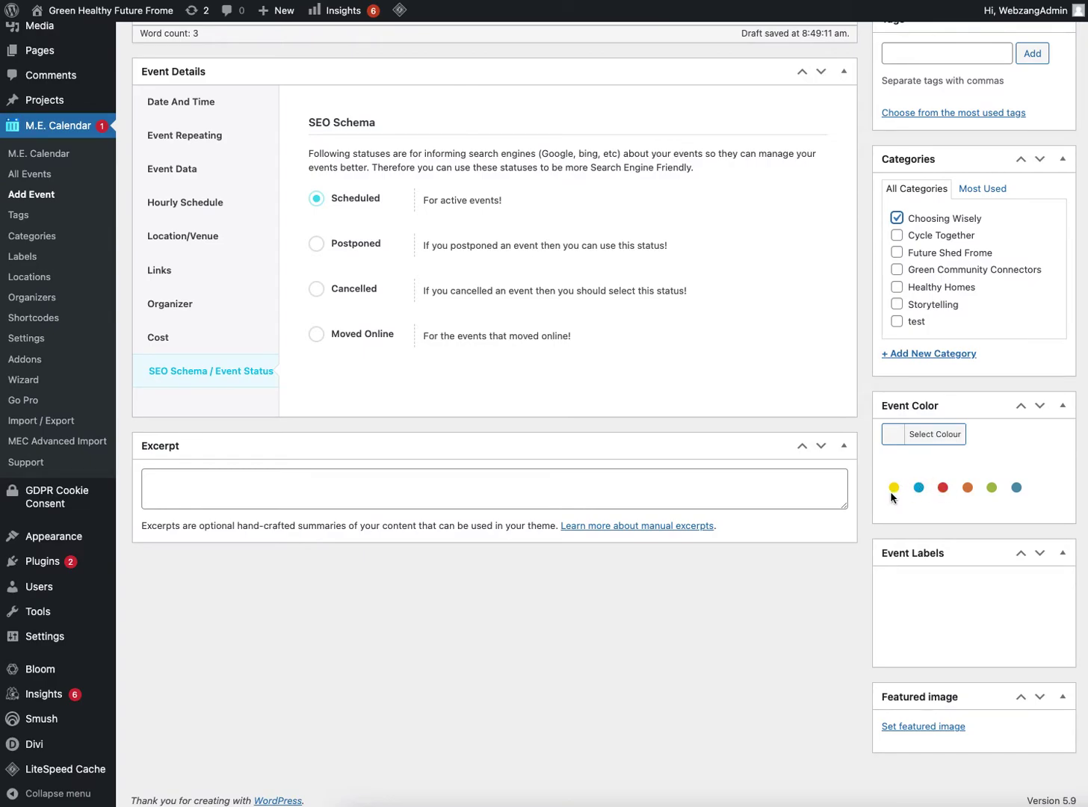
{"action": "left_click", "coordinate": [903, 441]}
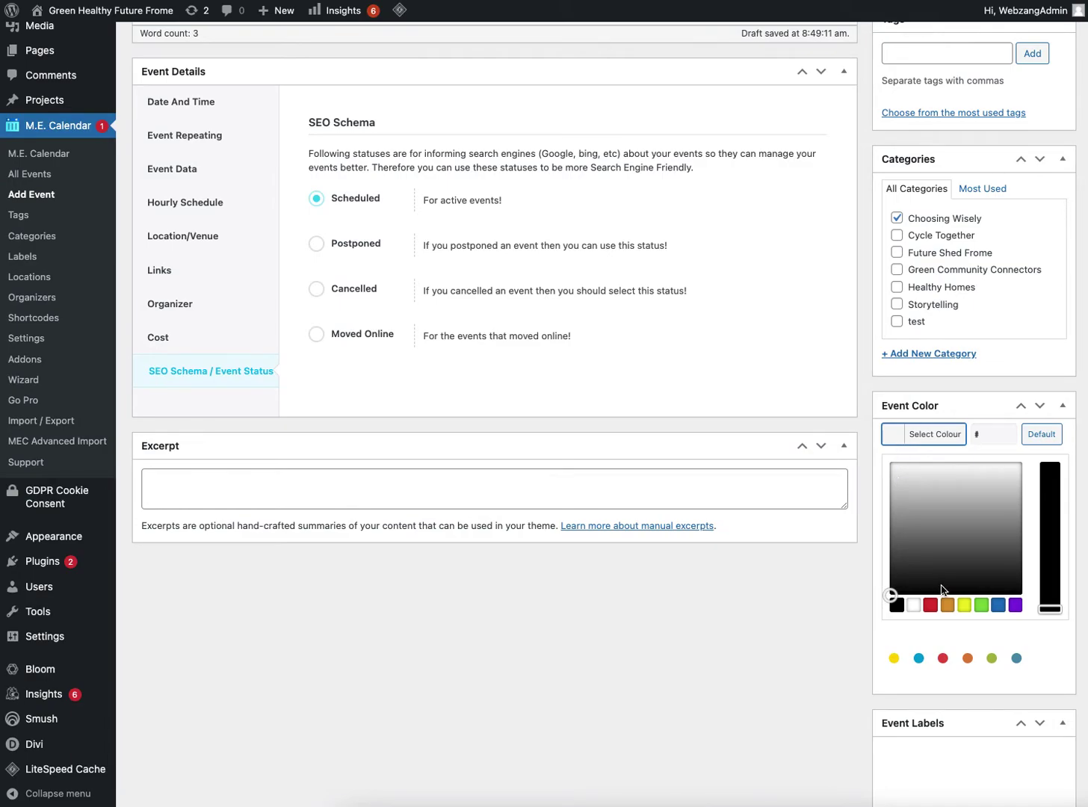
{"action": "left_click", "coordinate": [991, 659]}
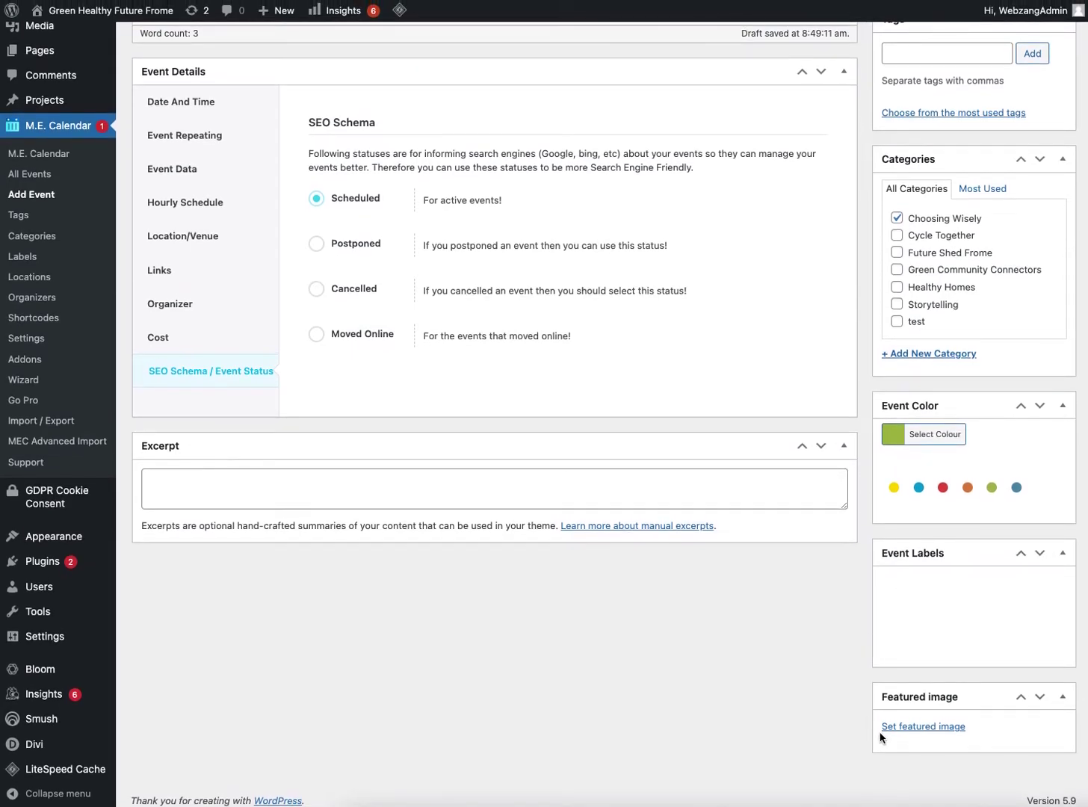
Set the media library photo of children with raised arms and bicycles as the event's featured image
{"action": "left_click", "coordinate": [934, 729]}
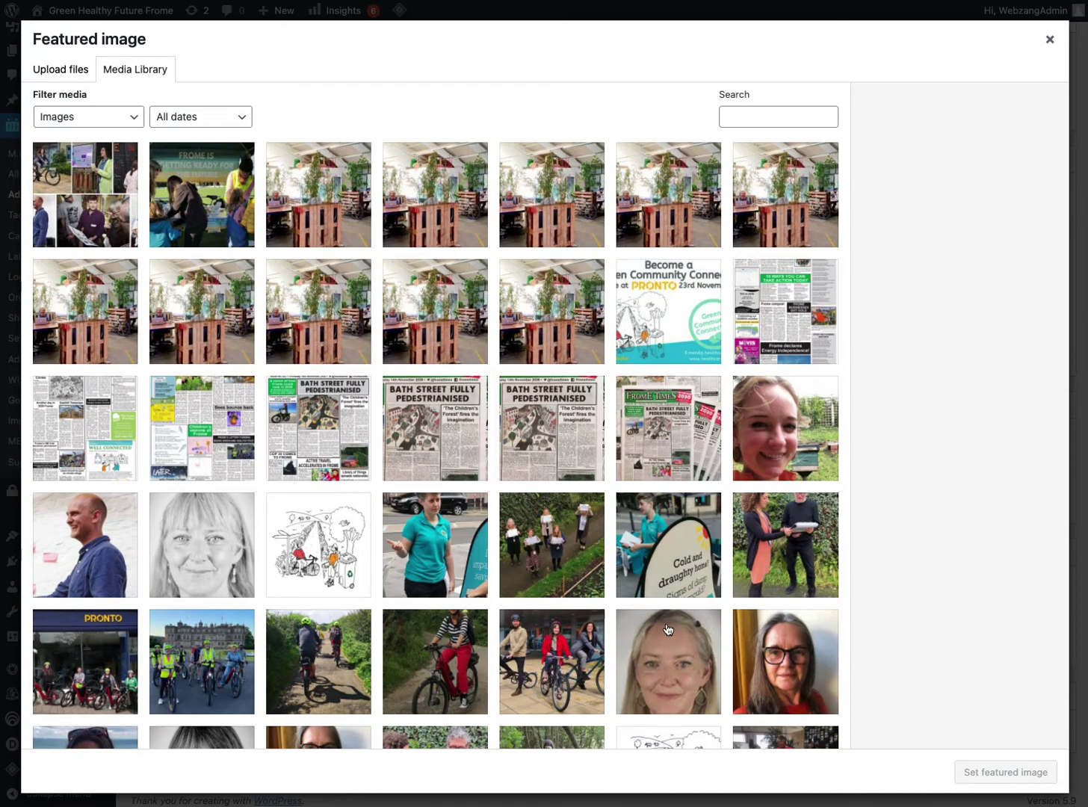
{"action": "scroll", "coordinate": [610, 613], "scroll_direction": "down", "scroll_amount": 4}
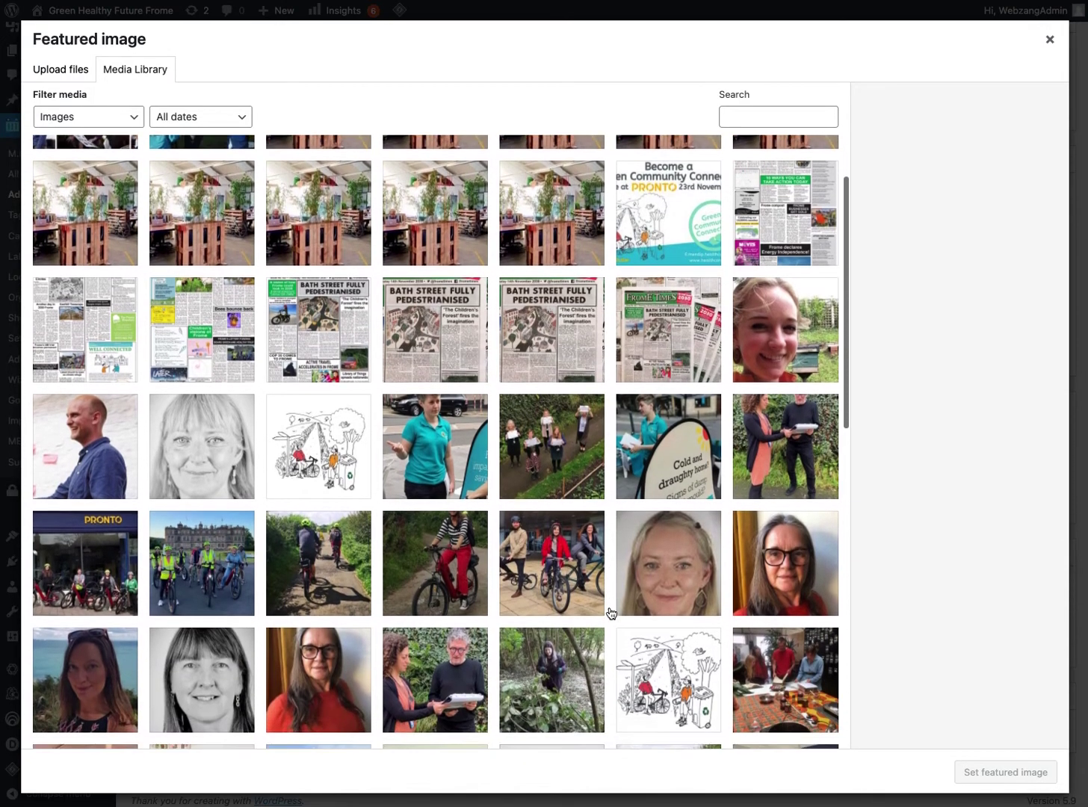
{"action": "scroll", "coordinate": [611, 613], "scroll_direction": "down", "scroll_amount": 1}
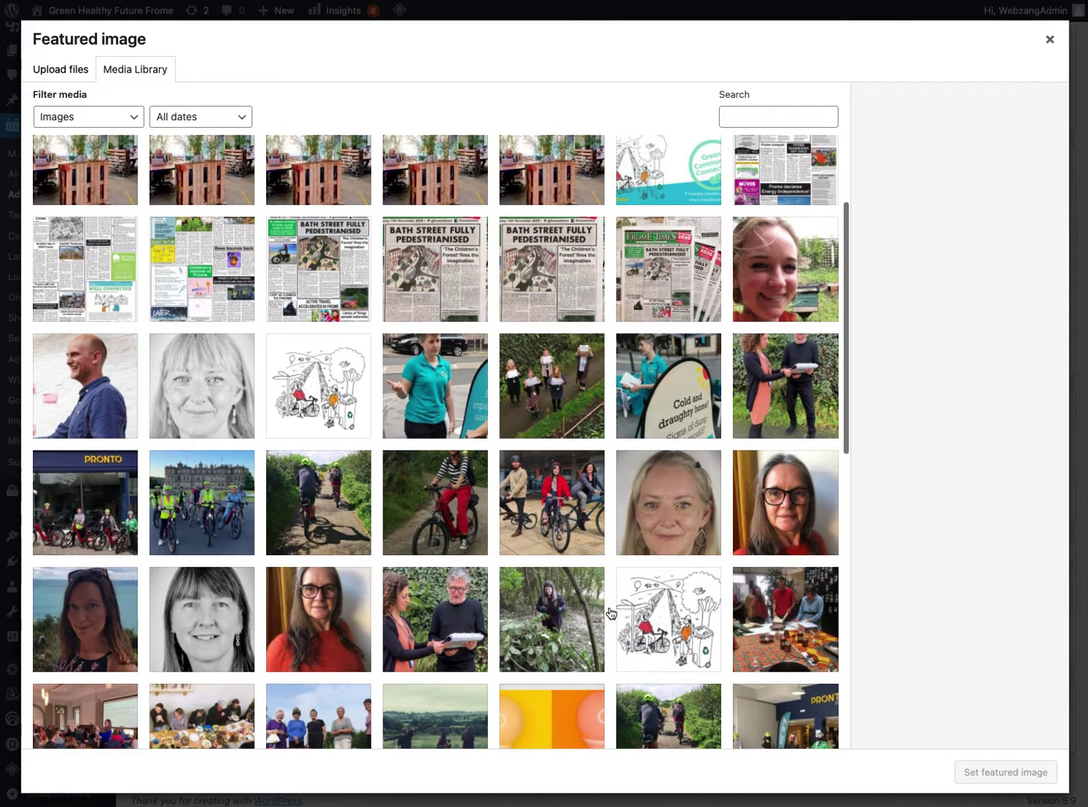
{"action": "scroll", "coordinate": [610, 614], "scroll_direction": "down", "scroll_amount": 2}
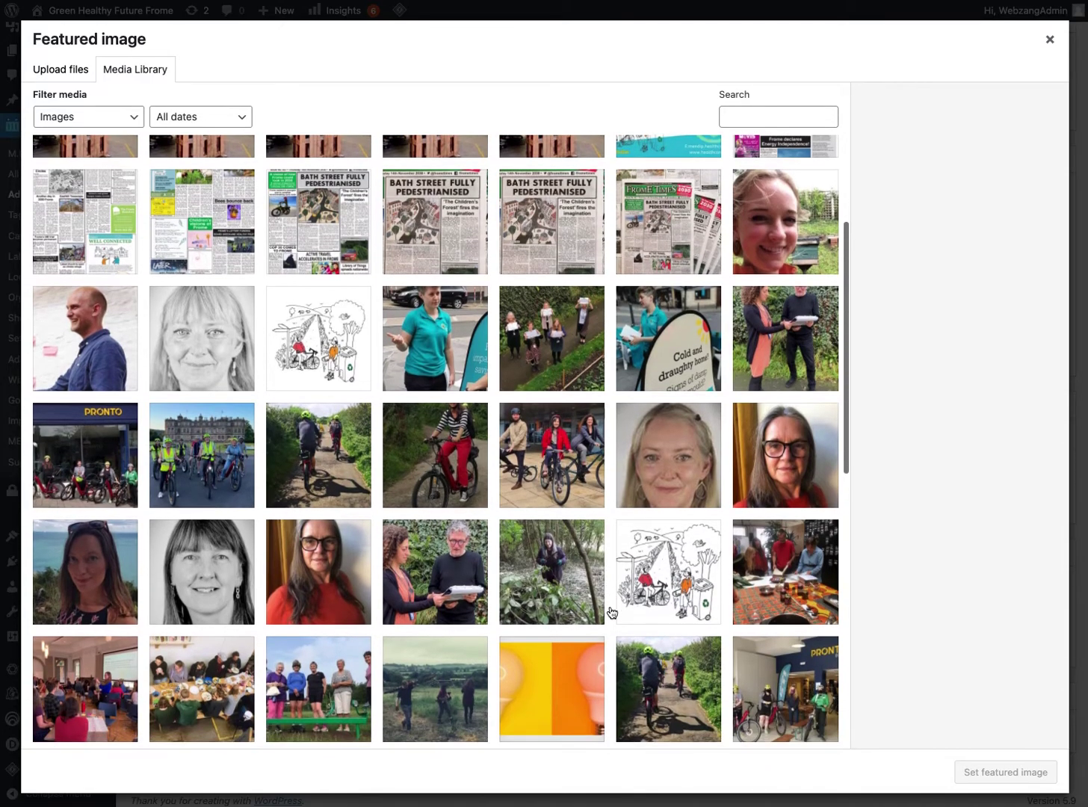
{"action": "scroll", "coordinate": [609, 613], "scroll_direction": "down", "scroll_amount": 6}
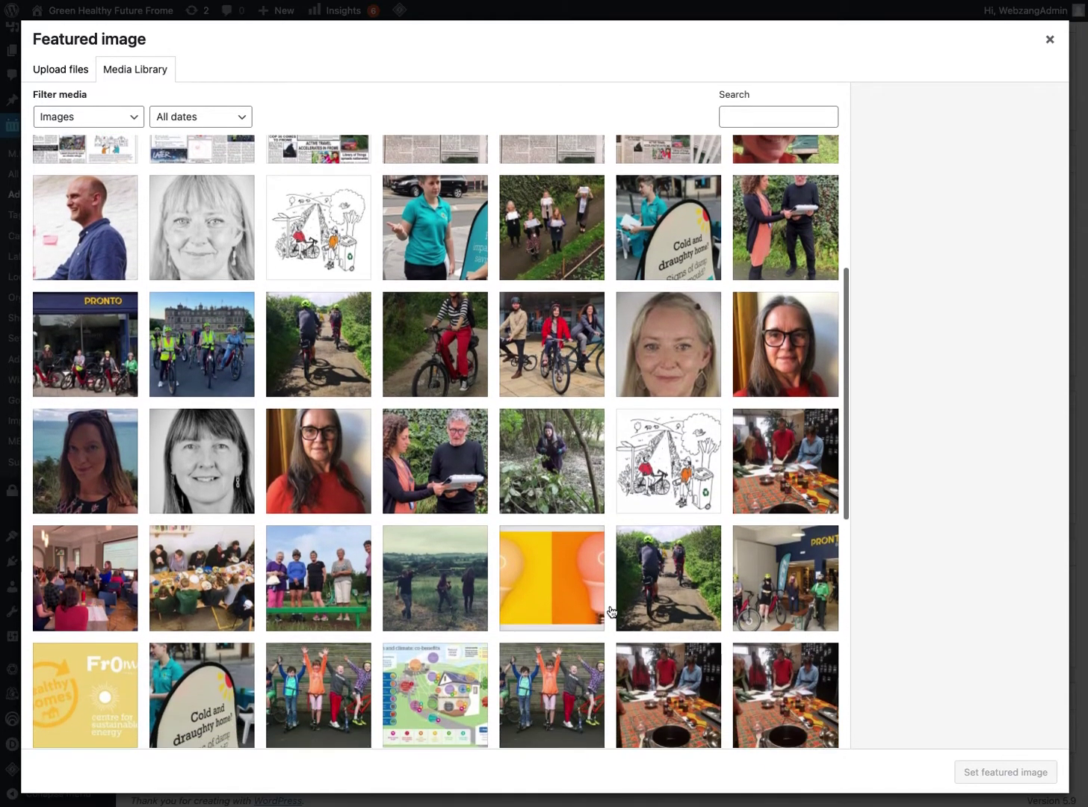
{"action": "scroll", "coordinate": [610, 614], "scroll_direction": "down", "scroll_amount": 3}
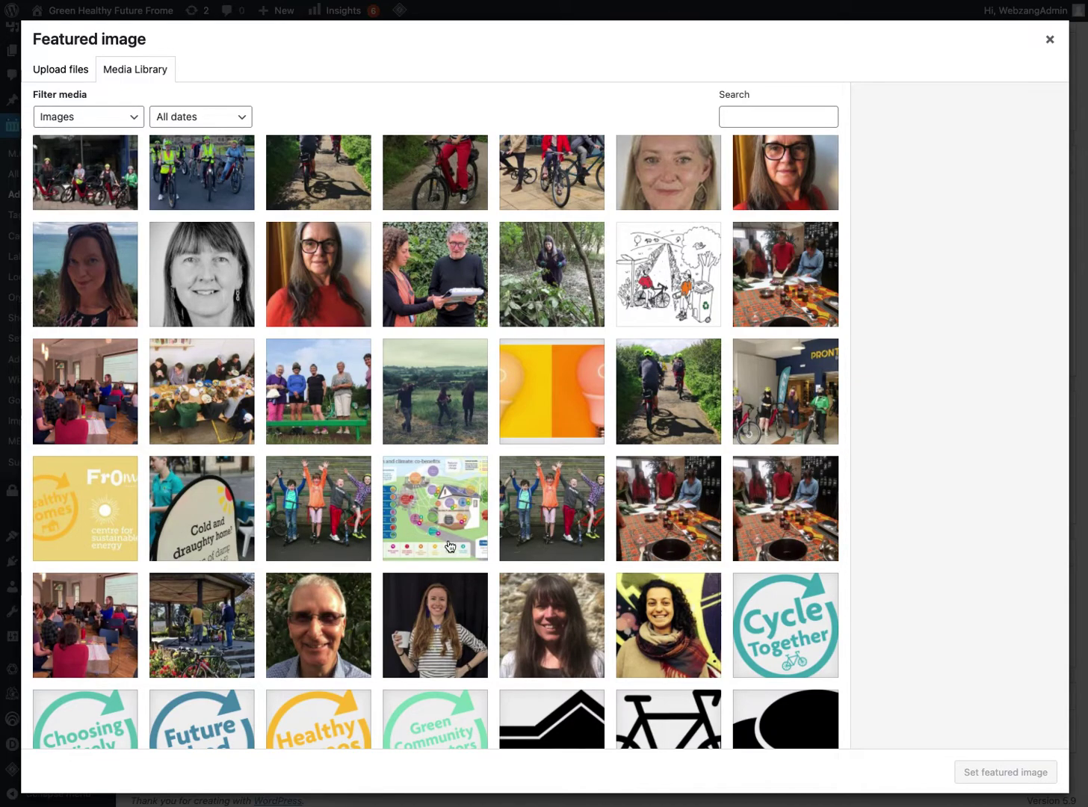
{"action": "left_click", "coordinate": [538, 522]}
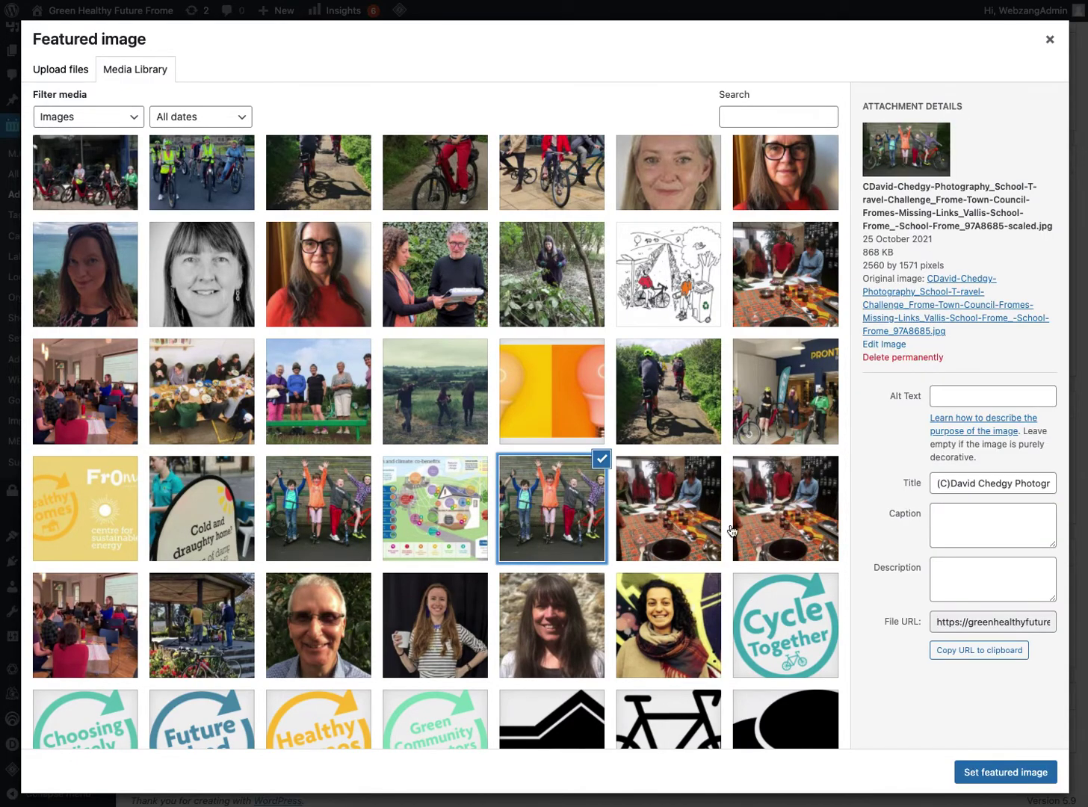
{"action": "left_click", "coordinate": [1017, 771]}
Publish the dummy event 1 event
{"action": "scroll", "coordinate": [880, 701], "scroll_direction": "down", "scroll_amount": 2}
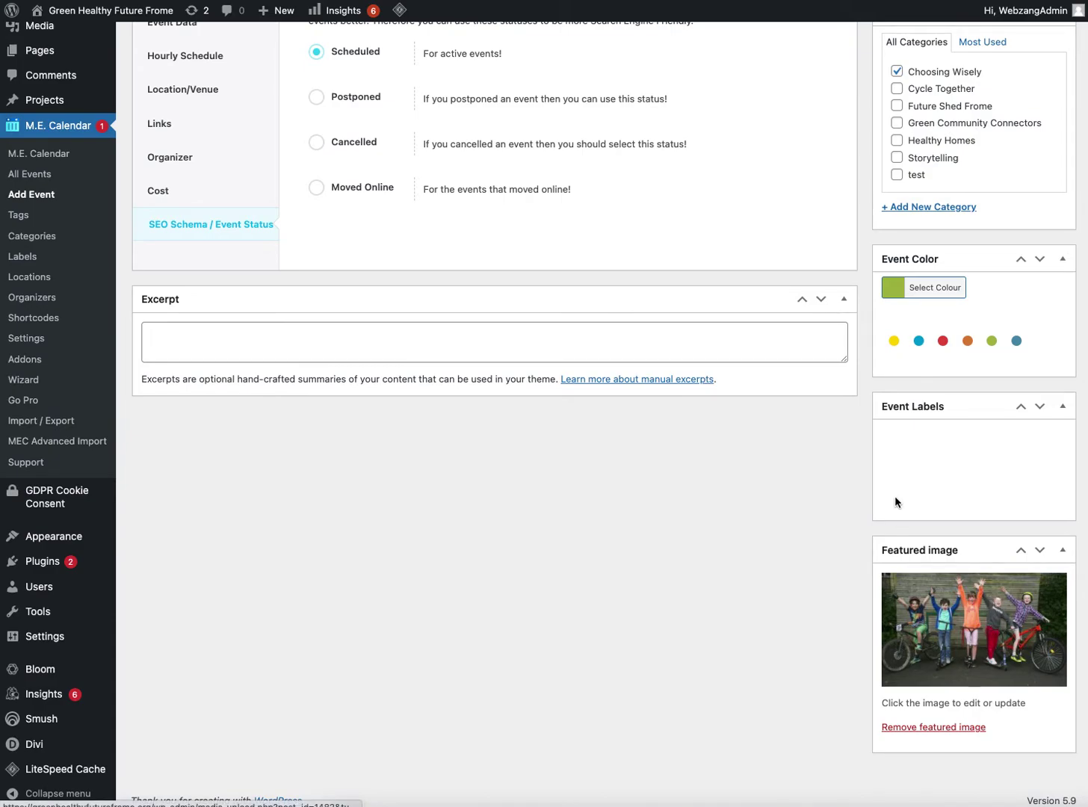
{"action": "scroll", "coordinate": [894, 497], "scroll_direction": "up", "scroll_amount": 3}
{"action": "scroll", "coordinate": [894, 499], "scroll_direction": "up", "scroll_amount": 5}
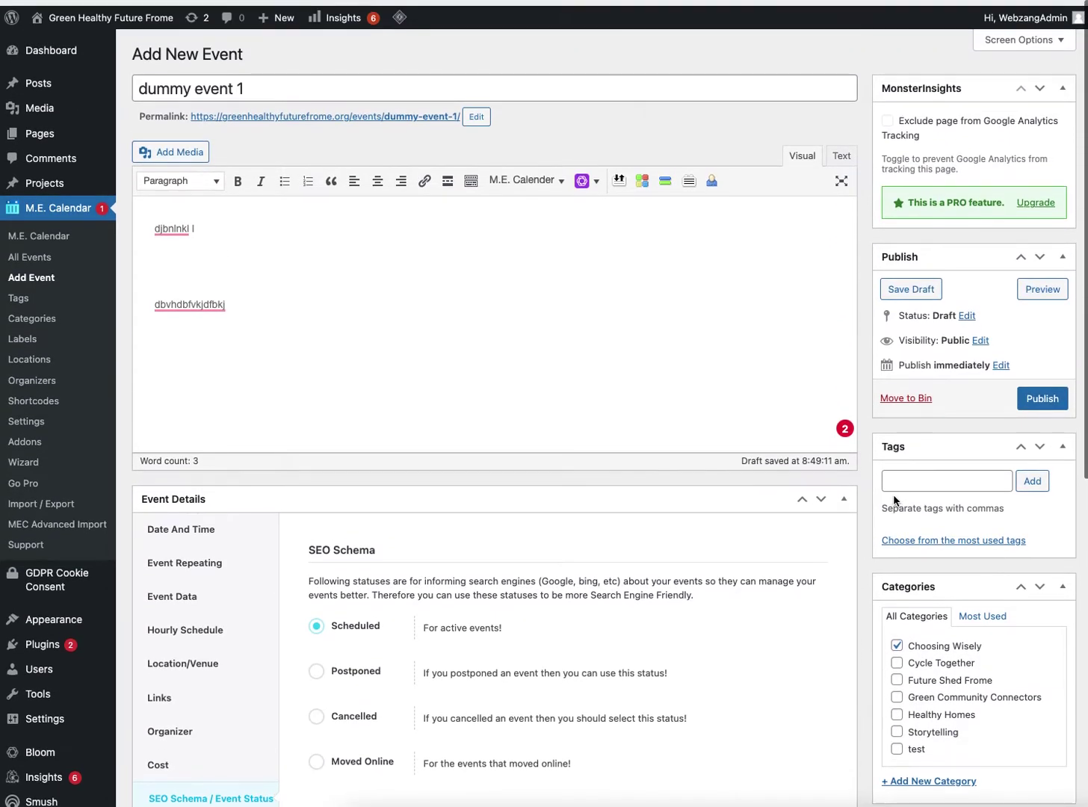
{"action": "left_click", "coordinate": [1041, 393]}
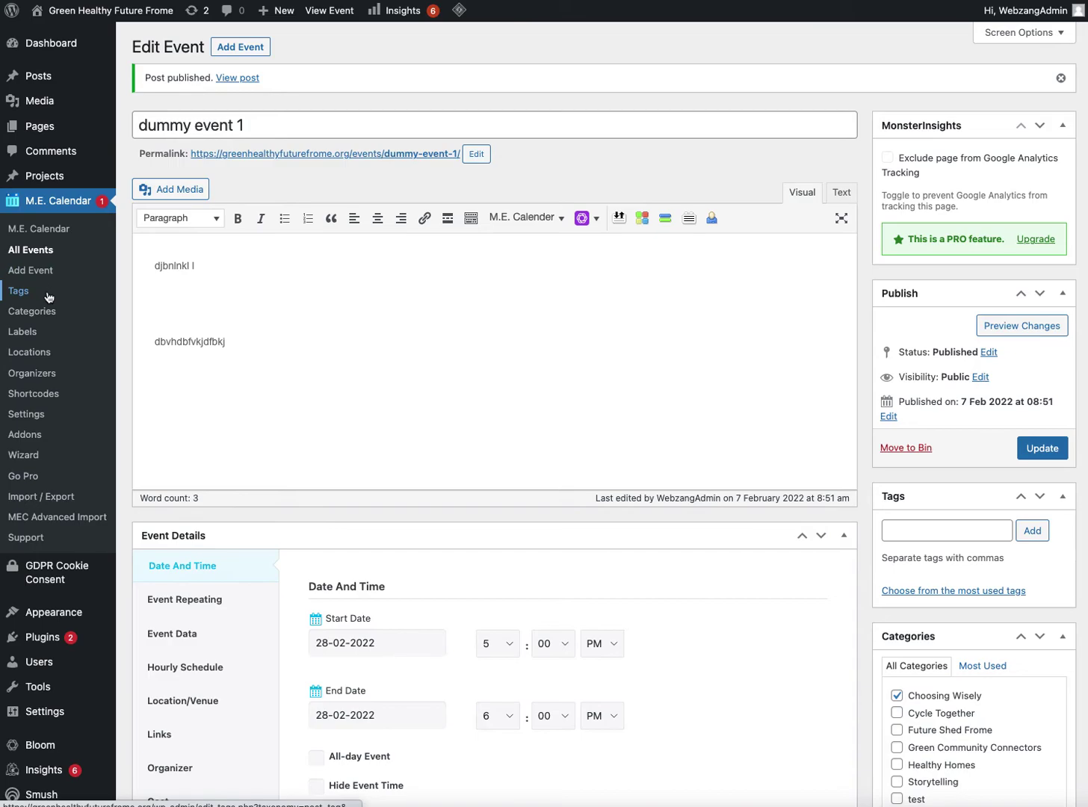
Open the list of all events and review its categories, locations and dates
{"action": "left_click", "coordinate": [32, 253]}
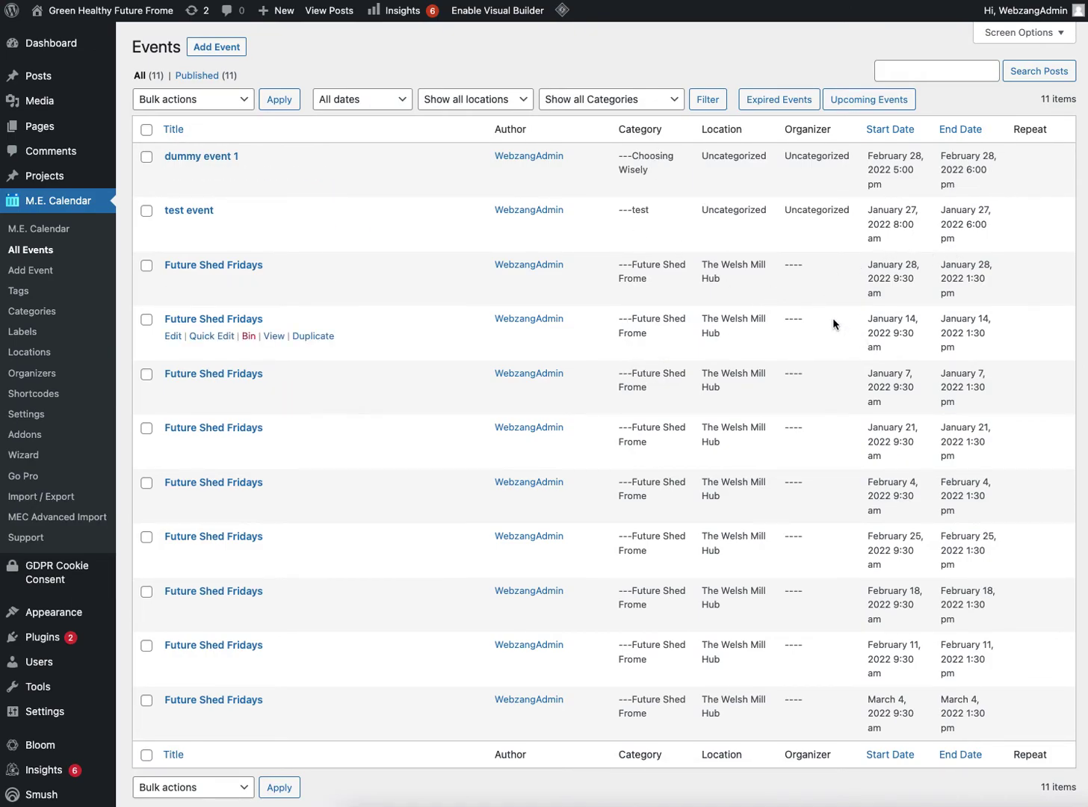
{"action": "scroll", "coordinate": [640, 386], "scroll_direction": "down", "scroll_amount": 3}
{"action": "scroll", "coordinate": [641, 385], "scroll_direction": "up", "scroll_amount": 3}
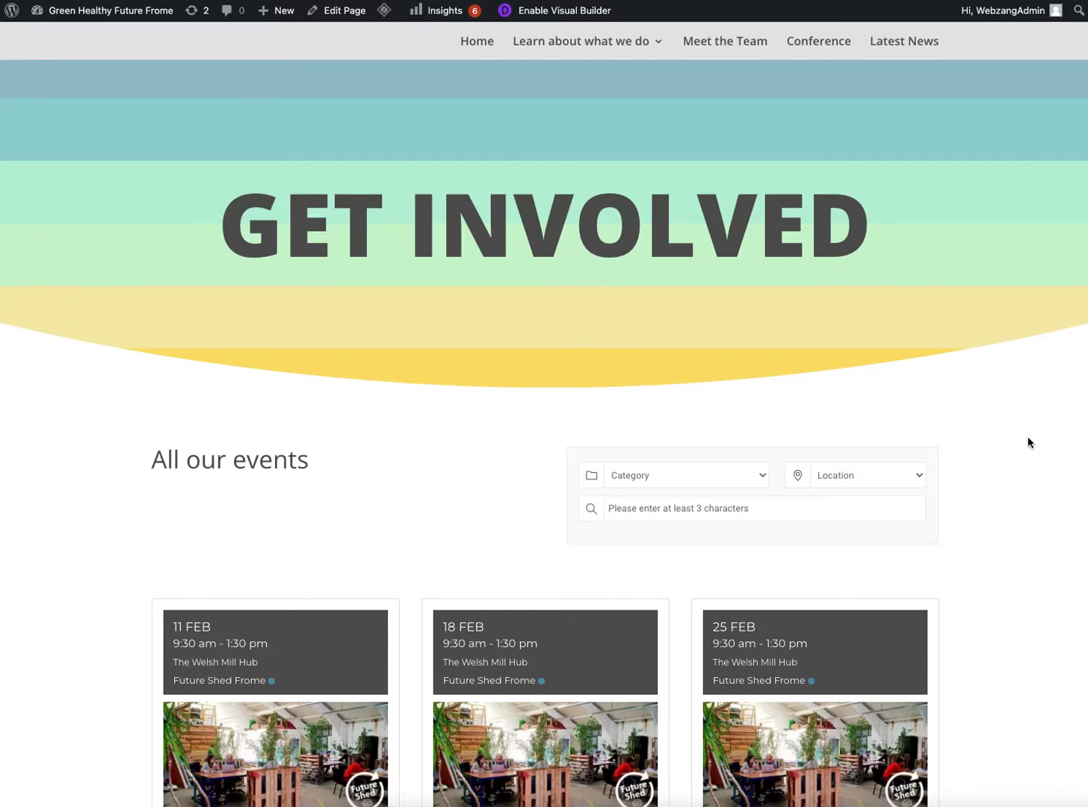
Check the category and location filter choices on the public Get Involved events page
{"action": "scroll", "coordinate": [1028, 441], "scroll_direction": "down", "scroll_amount": 2}
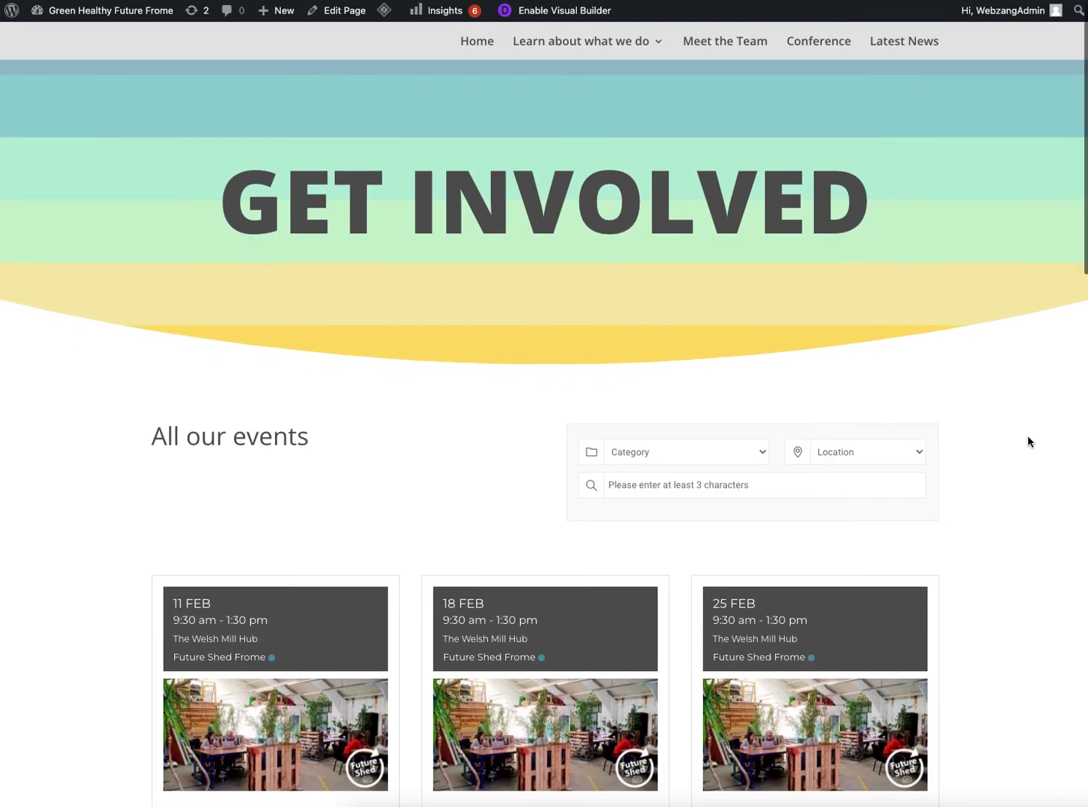
{"action": "scroll", "coordinate": [1030, 441], "scroll_direction": "down", "scroll_amount": 3}
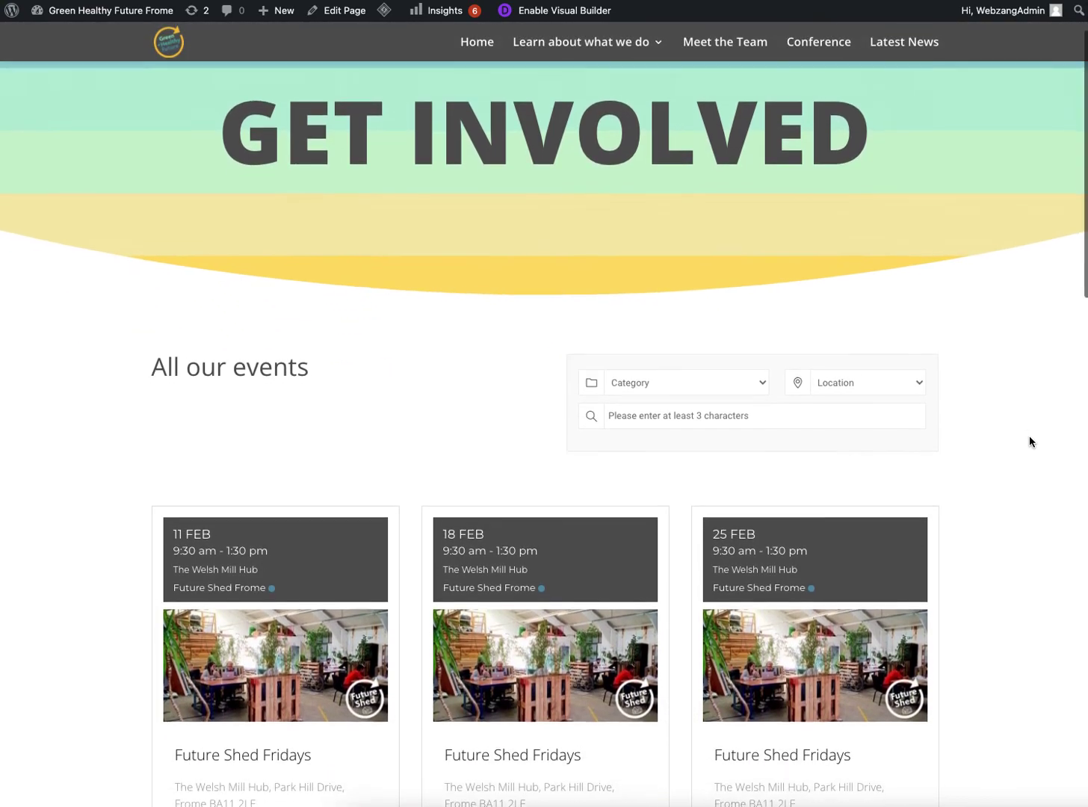
{"action": "scroll", "coordinate": [1029, 442], "scroll_direction": "down", "scroll_amount": 1}
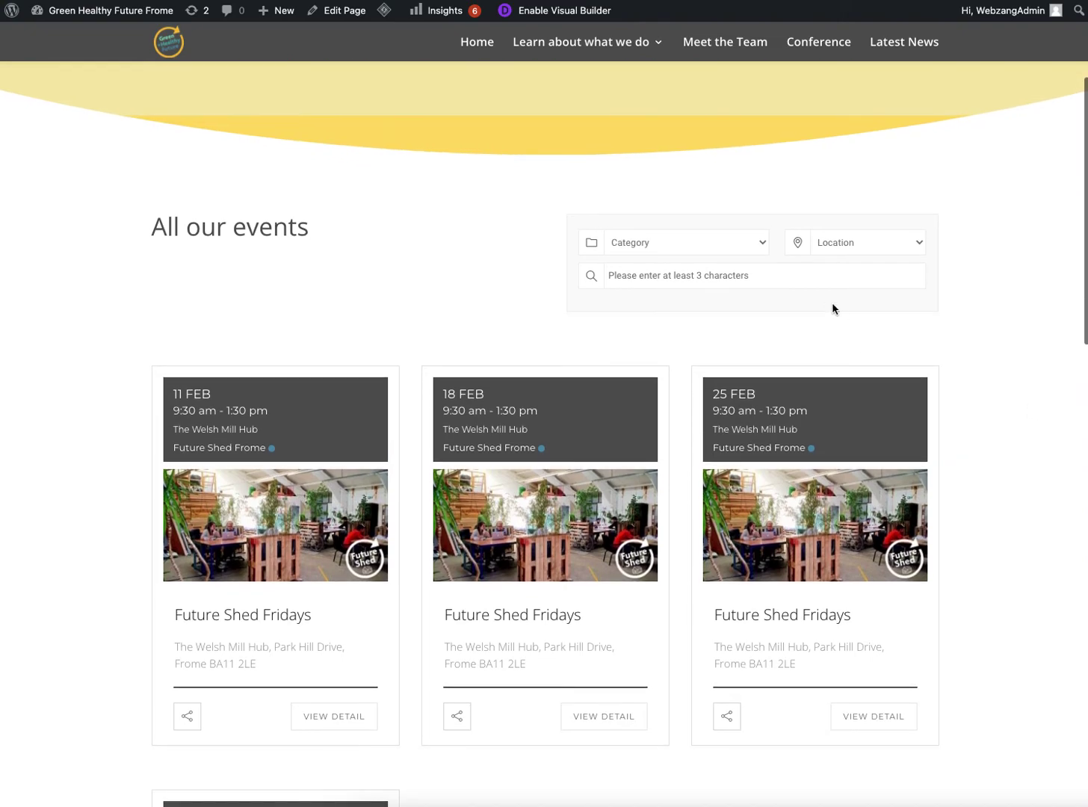
{"action": "left_click", "coordinate": [763, 244]}
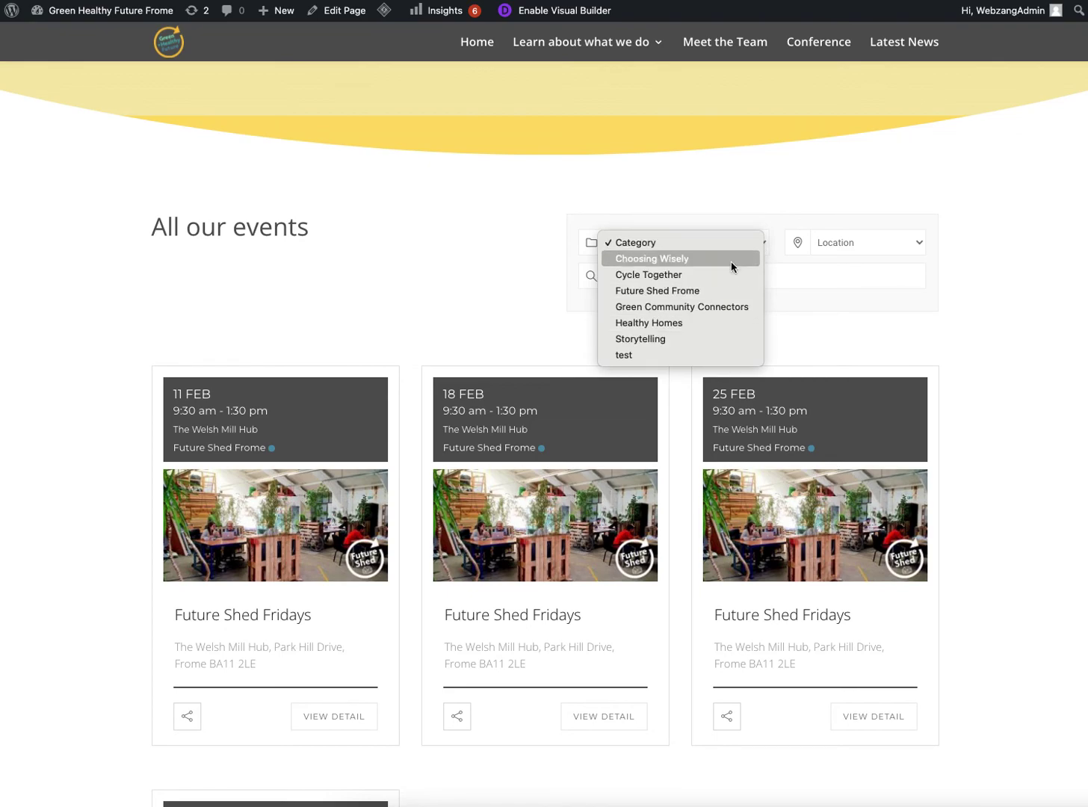
{"action": "left_click", "coordinate": [864, 323]}
{"action": "left_click", "coordinate": [918, 244]}
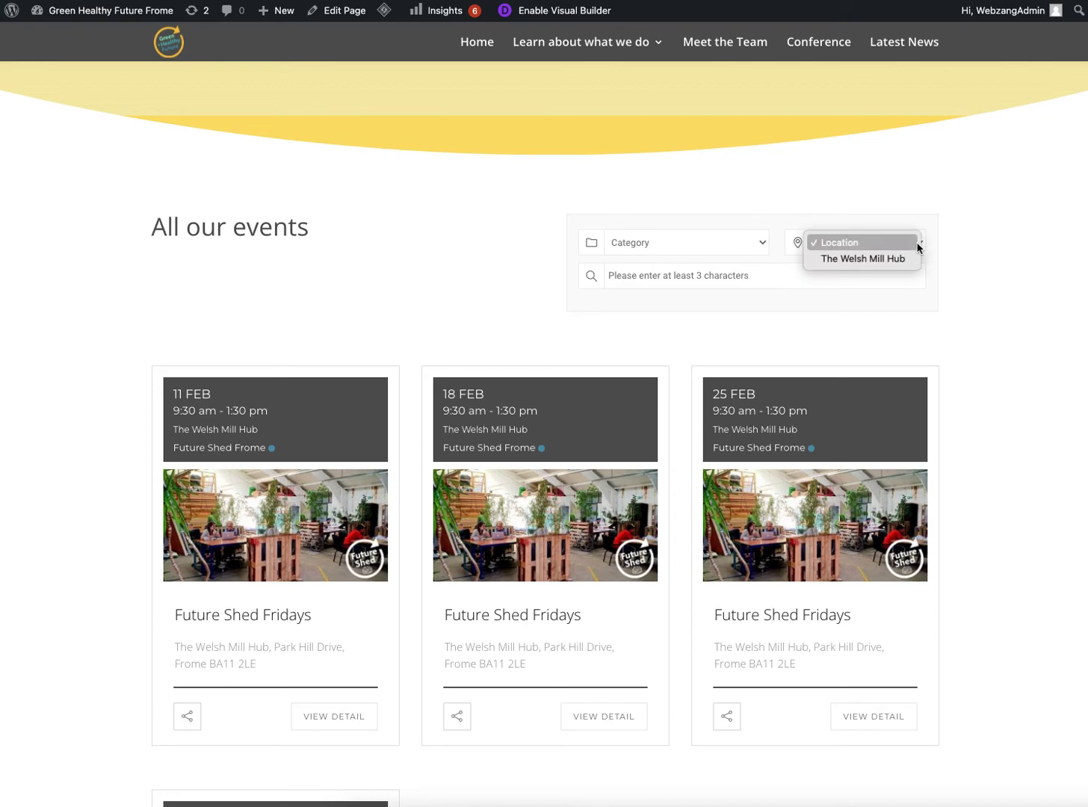
{"action": "left_click", "coordinate": [961, 245]}
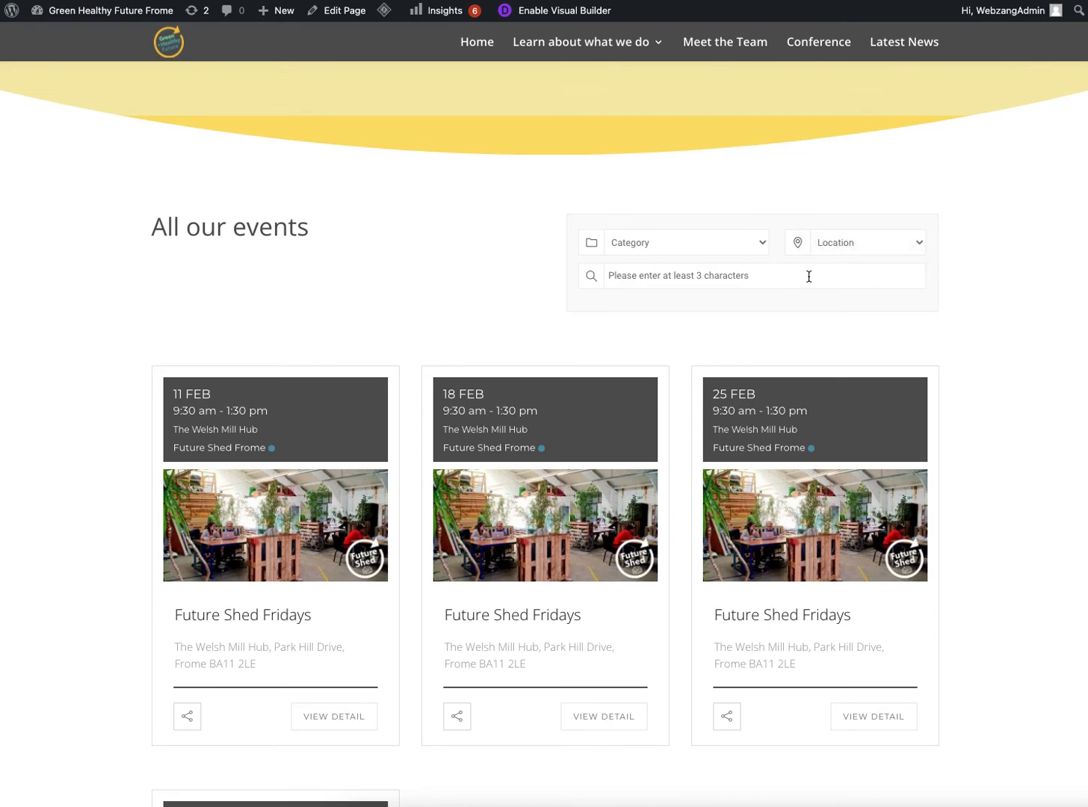
Examine the event cards under All our events, including their dates, venues, categories and images
{"action": "scroll", "coordinate": [1005, 339], "scroll_direction": "down", "scroll_amount": 5}
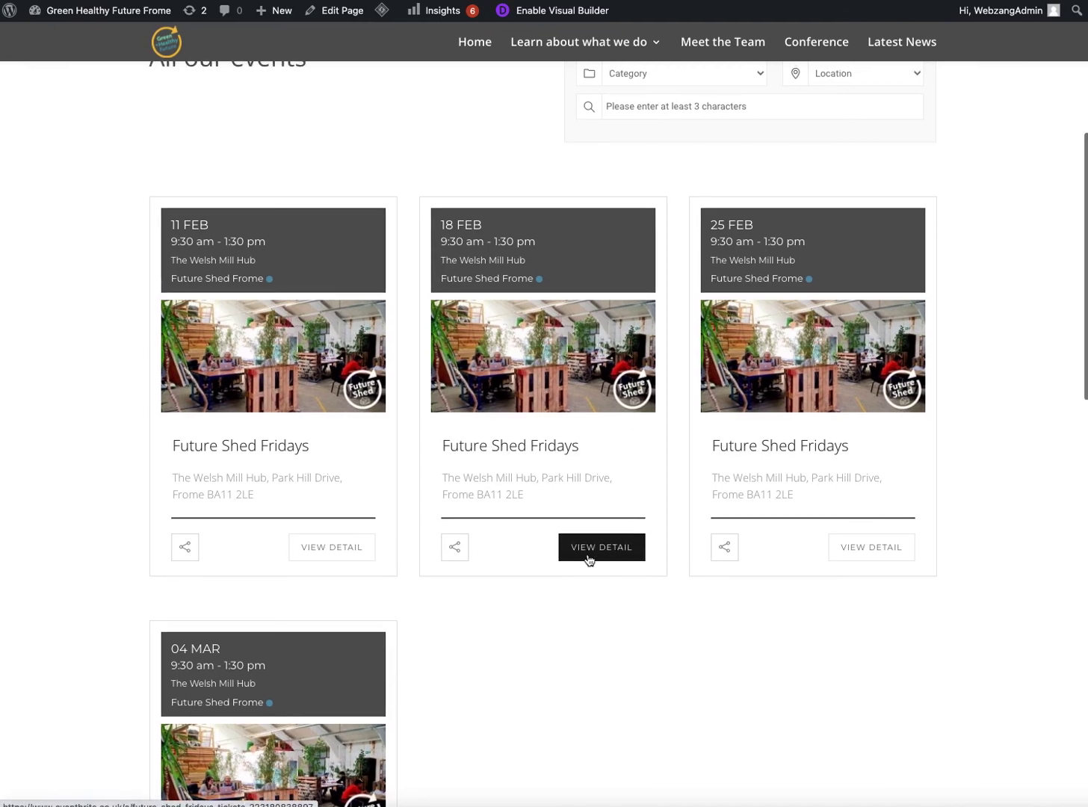
{"action": "scroll", "coordinate": [570, 627], "scroll_direction": "up", "scroll_amount": 1}
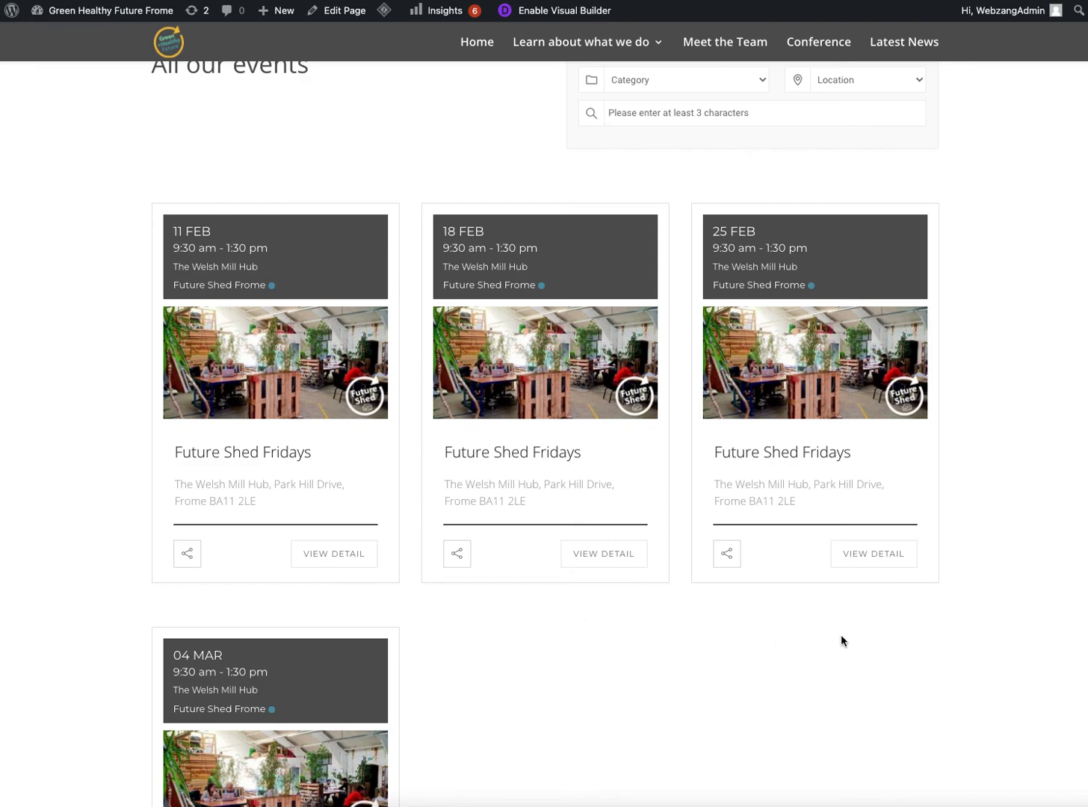
{"action": "scroll", "coordinate": [842, 640], "scroll_direction": "down", "scroll_amount": 1}
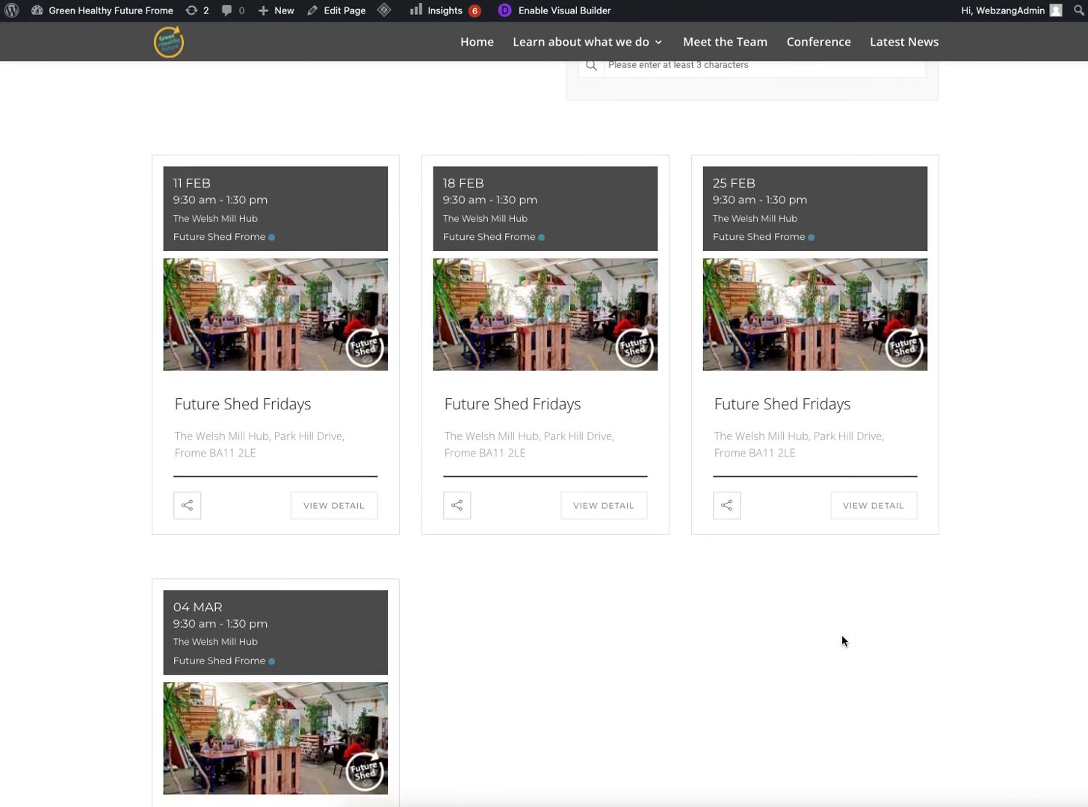
{"action": "scroll", "coordinate": [841, 640], "scroll_direction": "up", "scroll_amount": 5}
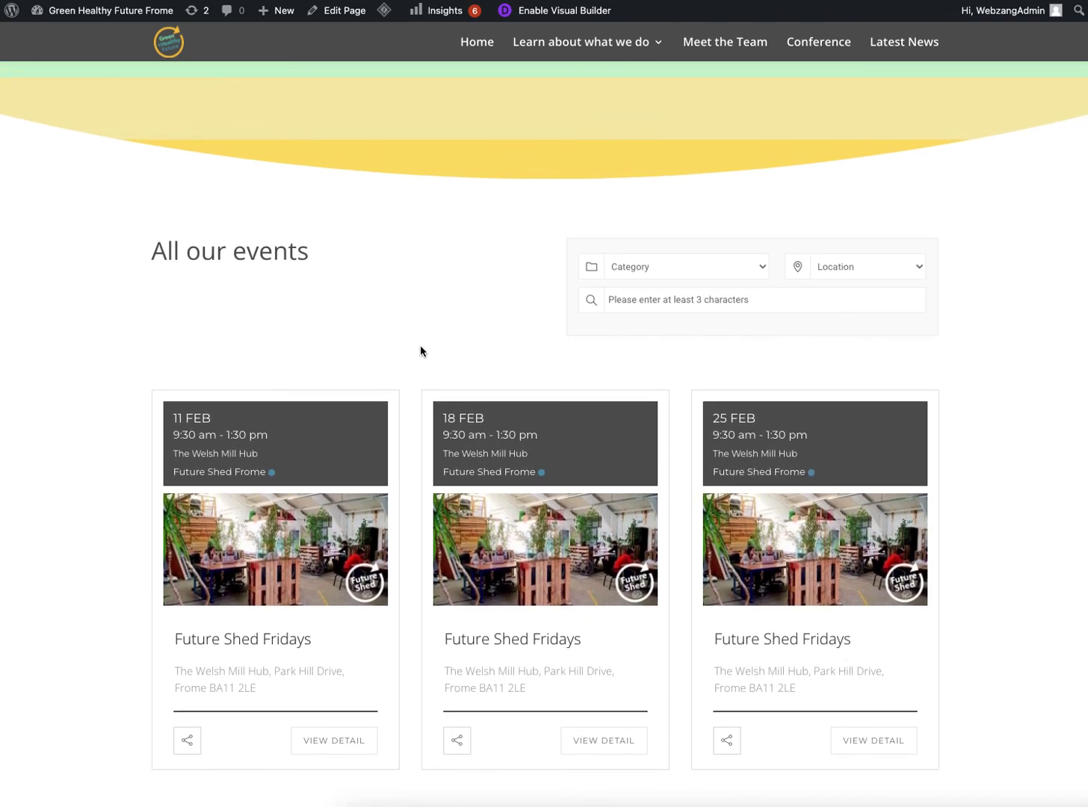
{"action": "scroll", "coordinate": [419, 350], "scroll_direction": "down", "scroll_amount": 4}
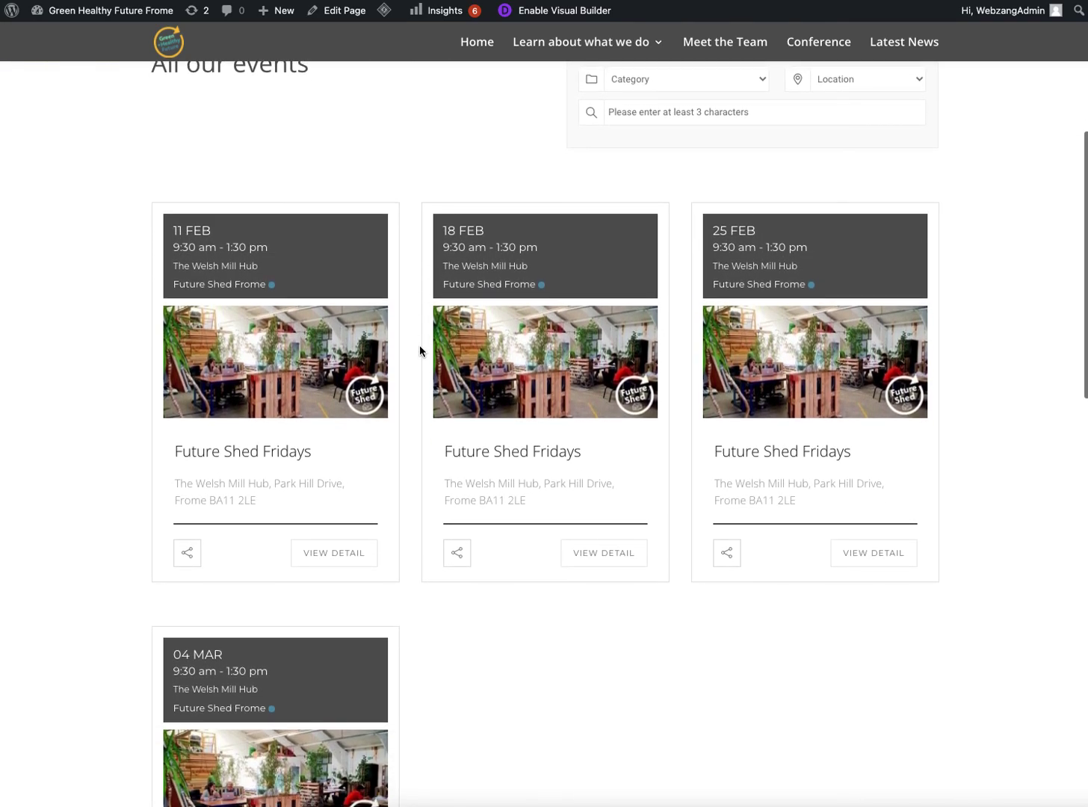
{"action": "scroll", "coordinate": [420, 351], "scroll_direction": "up", "scroll_amount": 1}
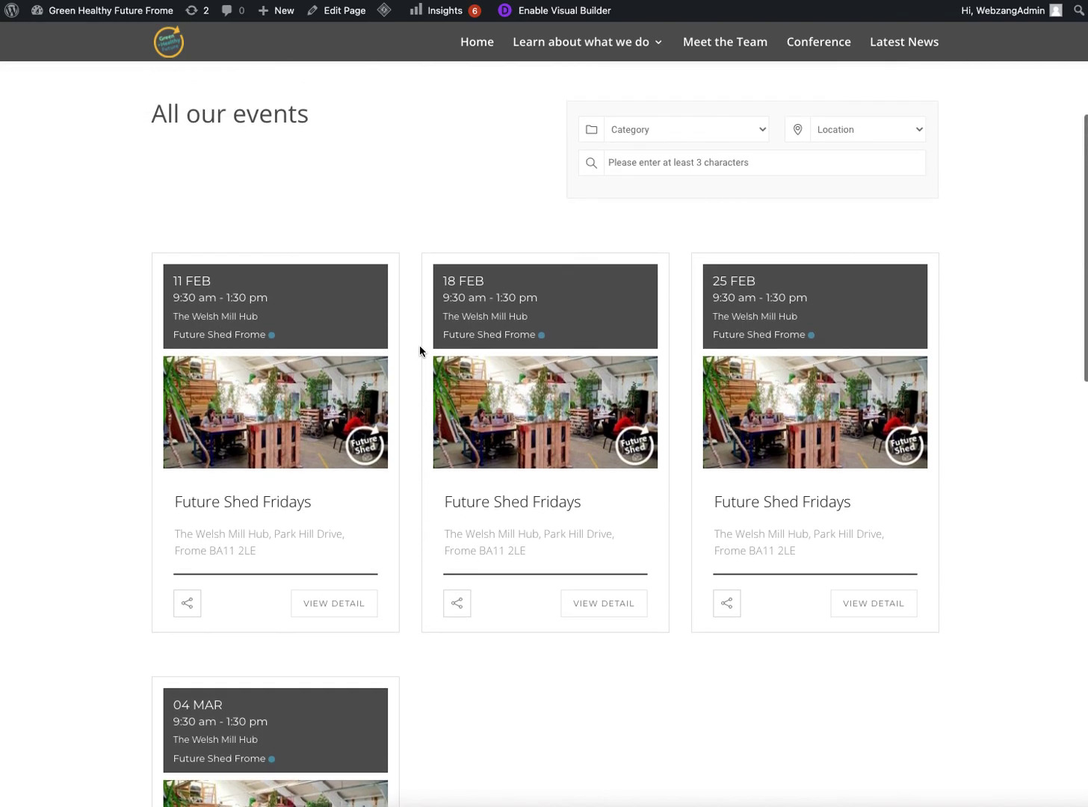
{"action": "scroll", "coordinate": [420, 351], "scroll_direction": "up", "scroll_amount": 3}
{"action": "scroll", "coordinate": [421, 351], "scroll_direction": "up", "scroll_amount": 3}
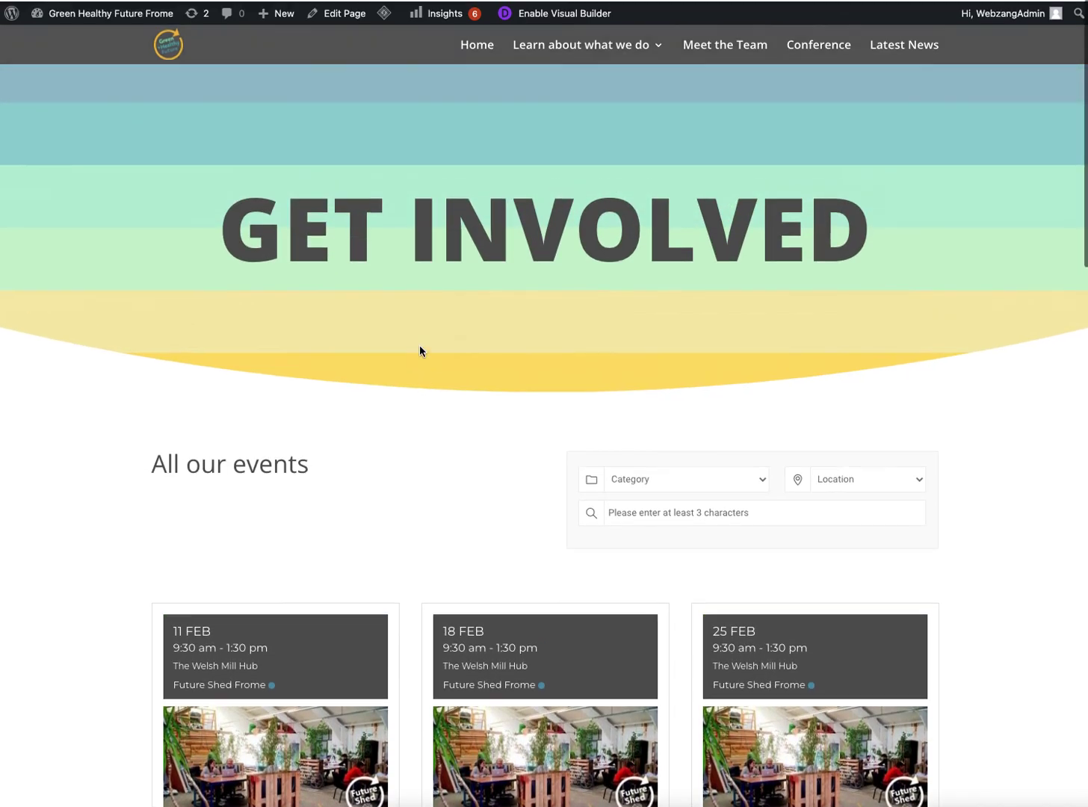